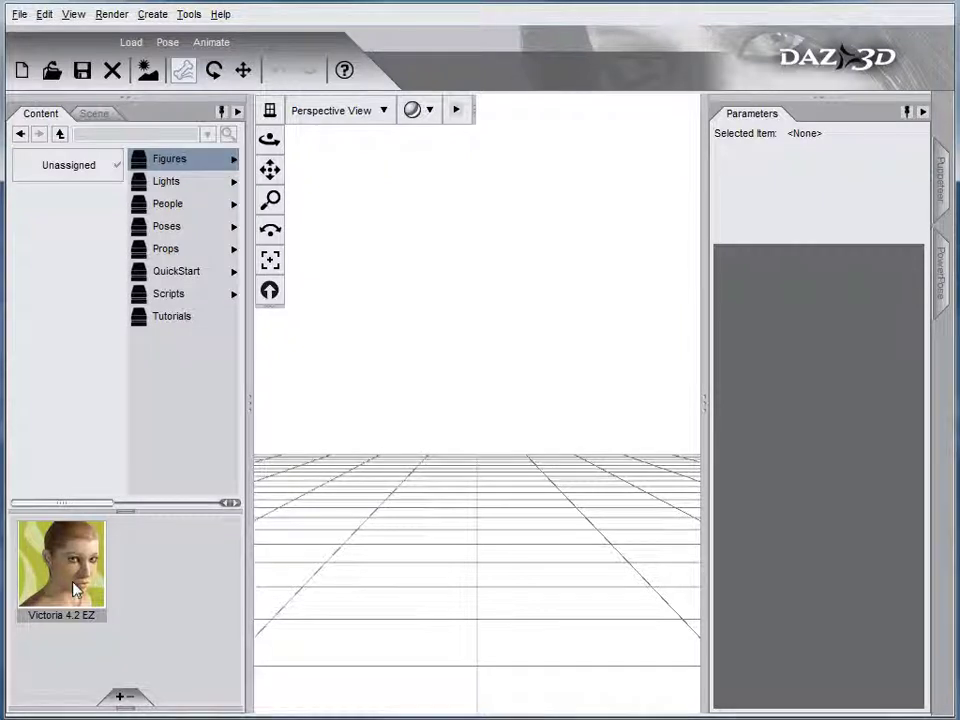
Load the Victoria 4.2 EZ figure from Content > Figures > DAZ People into the scene.
{"action": "left_click", "coordinate": [60, 166]}
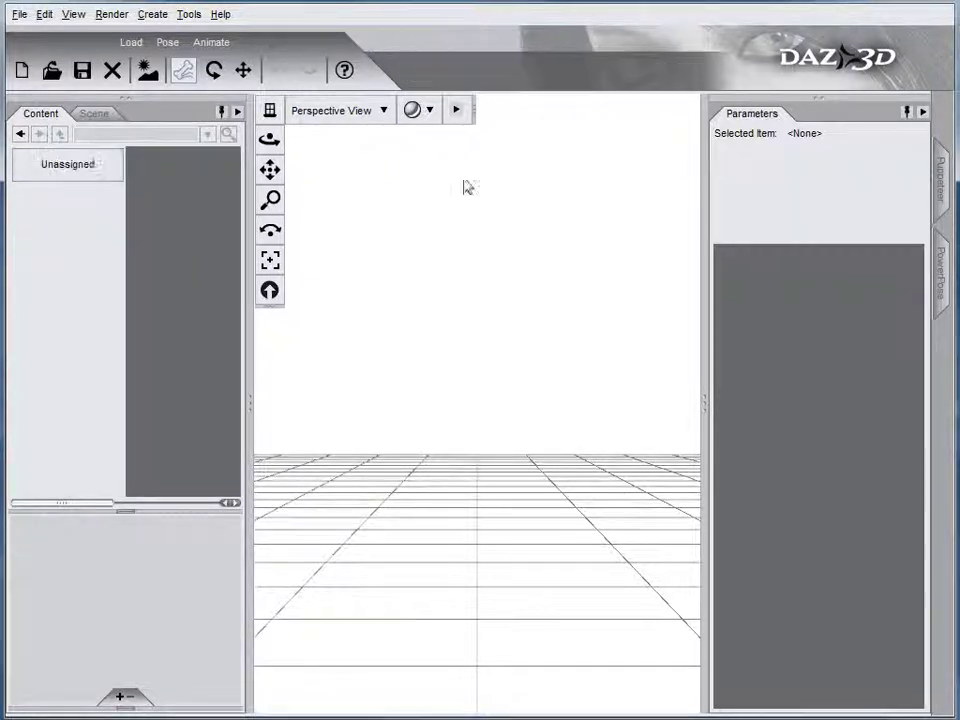
{"action": "left_click", "coordinate": [60, 165]}
{"action": "left_click", "coordinate": [172, 160]}
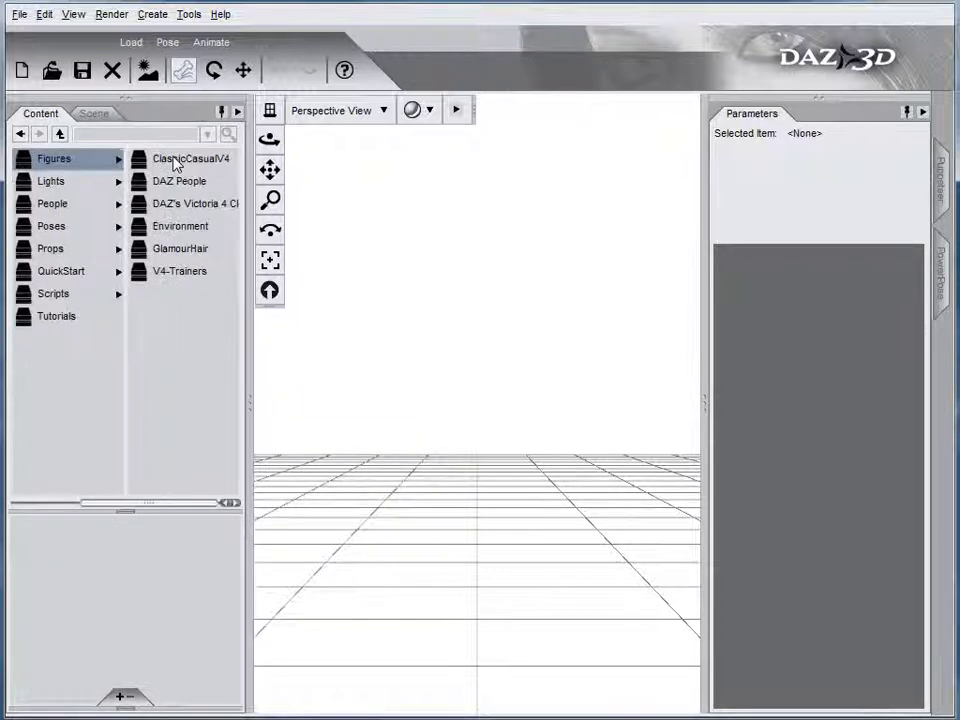
{"action": "left_click", "coordinate": [170, 187]}
{"action": "double_click", "coordinate": [62, 562]}
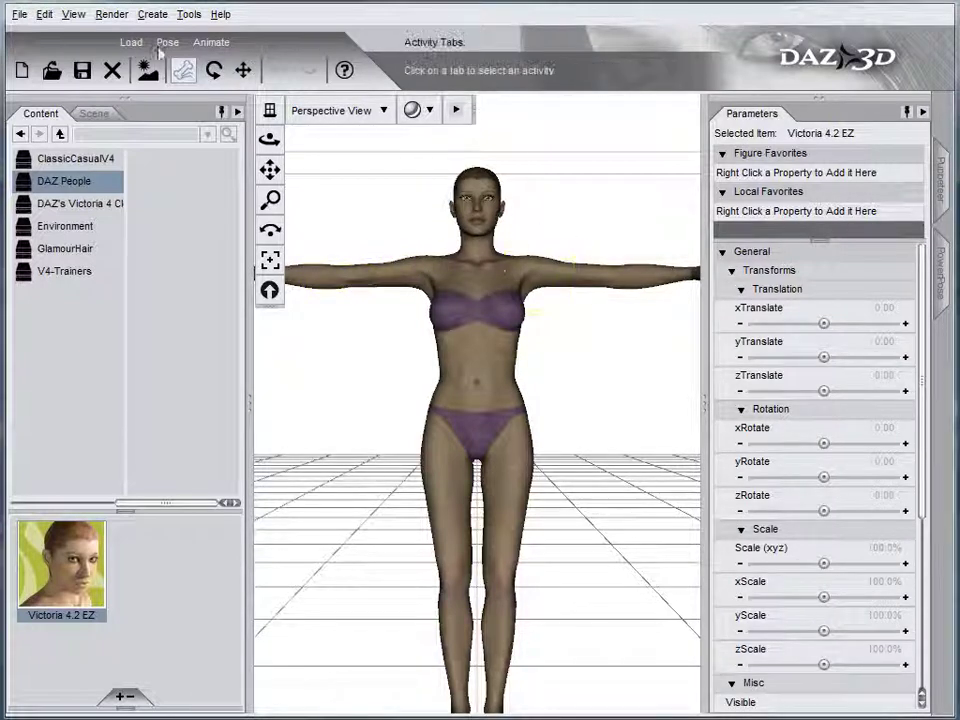
Select the right collar and drag the PowerPose shoulder node to lower Victoria's right arm.
{"action": "left_click", "coordinate": [375, 285]}
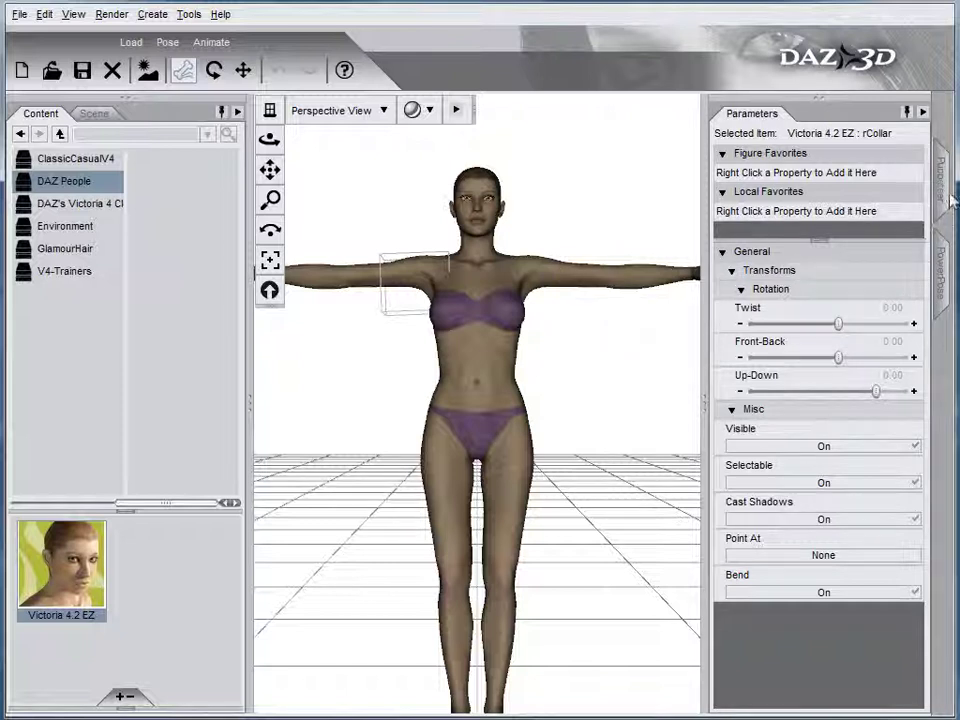
{"action": "left_click", "coordinate": [952, 192]}
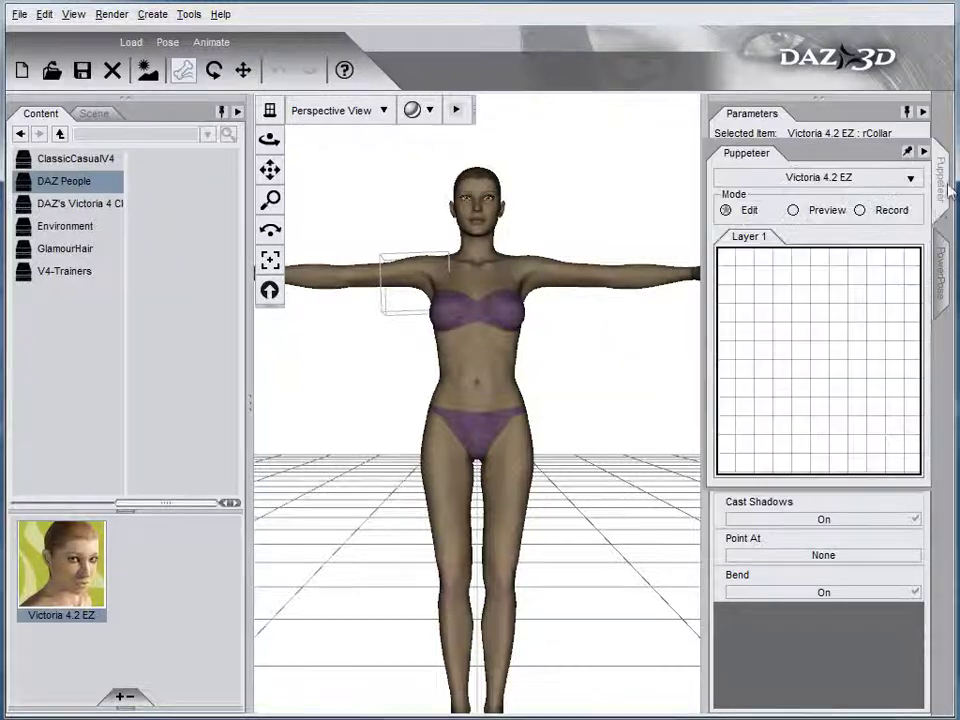
{"action": "left_click", "coordinate": [940, 275]}
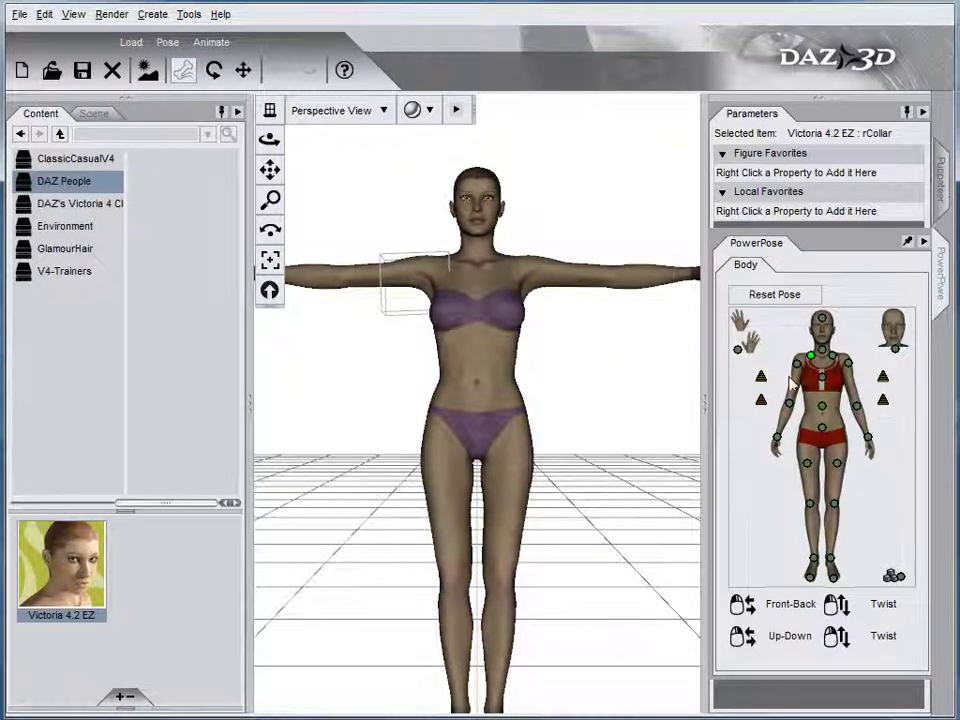
{"action": "left_click_drag", "start_coordinate": [797, 365], "coordinate": [722, 388]}
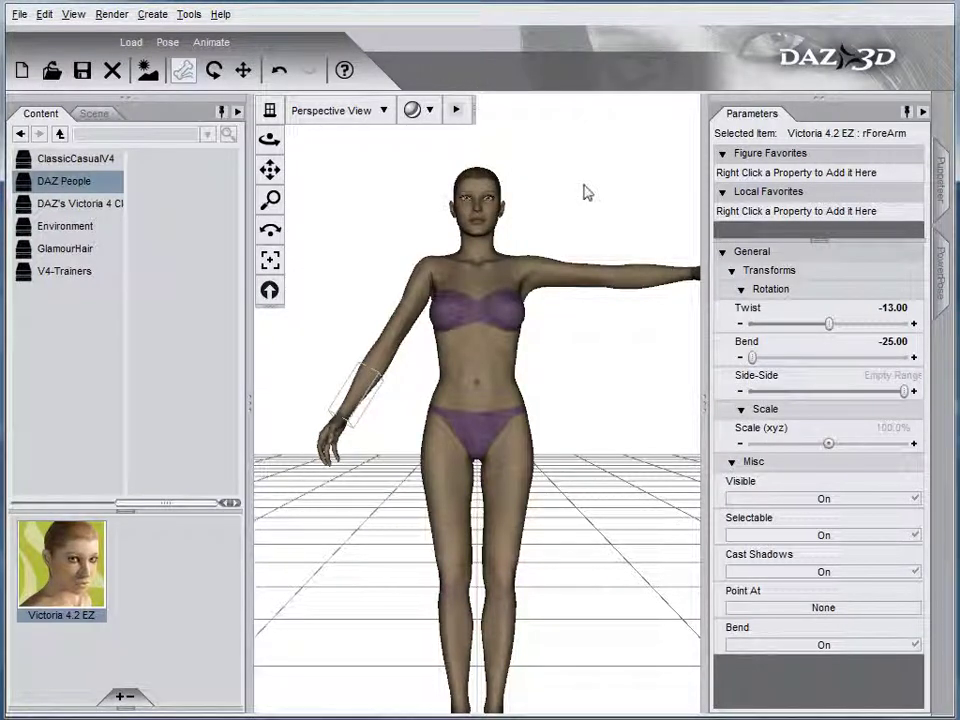
Show the aniTimeline panel from View > Tabs and move it up and to the right.
{"action": "left_click", "coordinate": [74, 14]}
{"action": "mouse_move", "coordinate": [119, 102]}
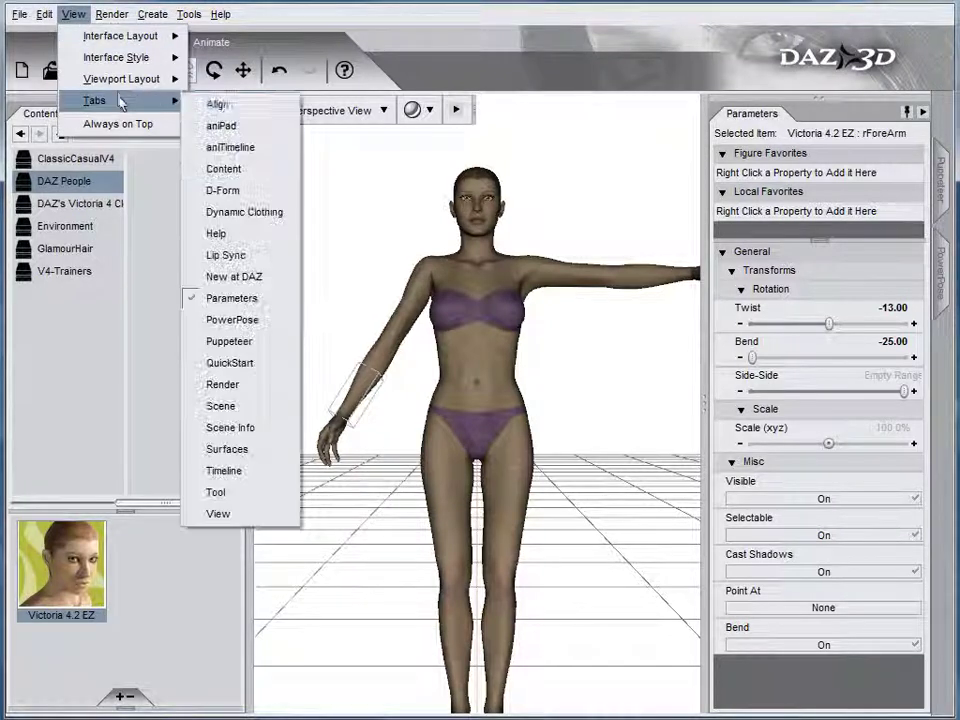
{"action": "left_click", "coordinate": [274, 152]}
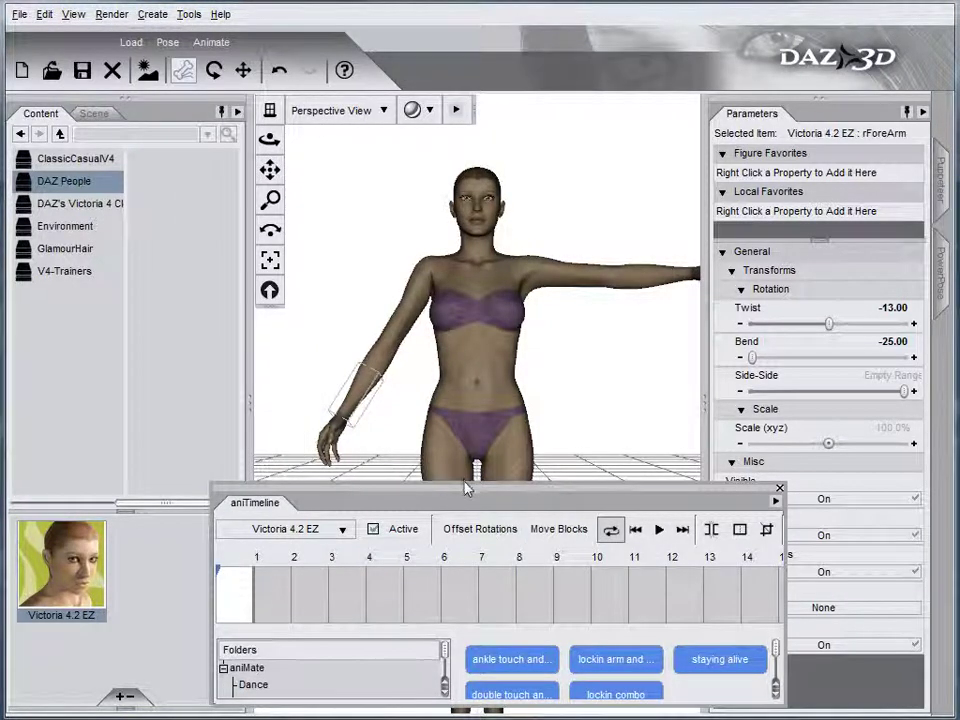
{"action": "left_click_drag", "start_coordinate": [463, 486], "coordinate": [559, 440]}
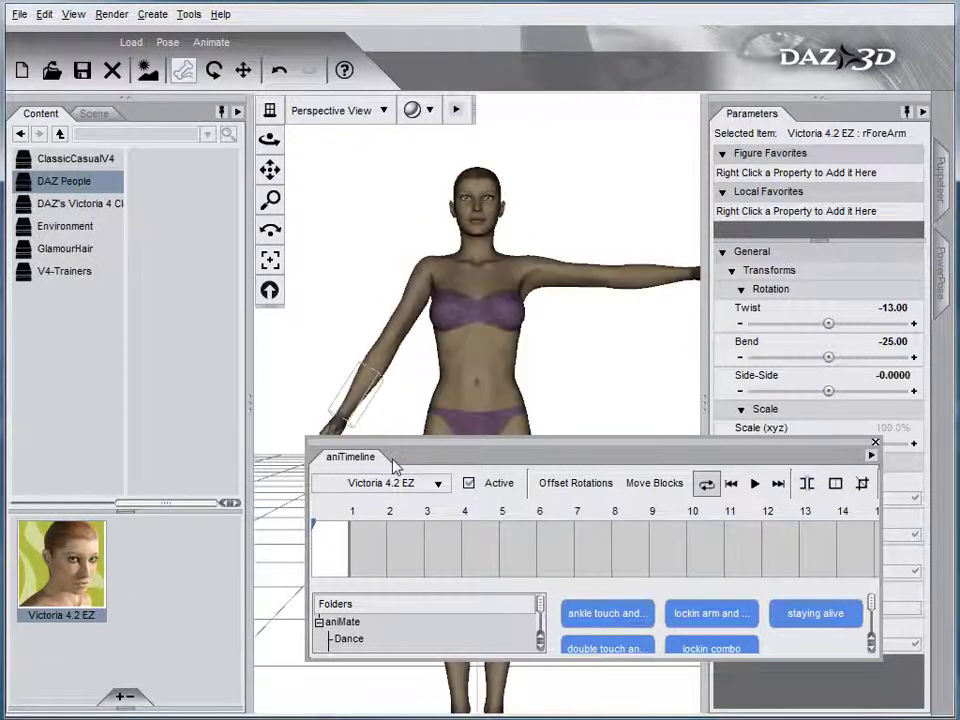
Place the idle dance in place, lockin arm and roll and point blocks on the aniTimeline.
{"action": "left_click", "coordinate": [350, 640]}
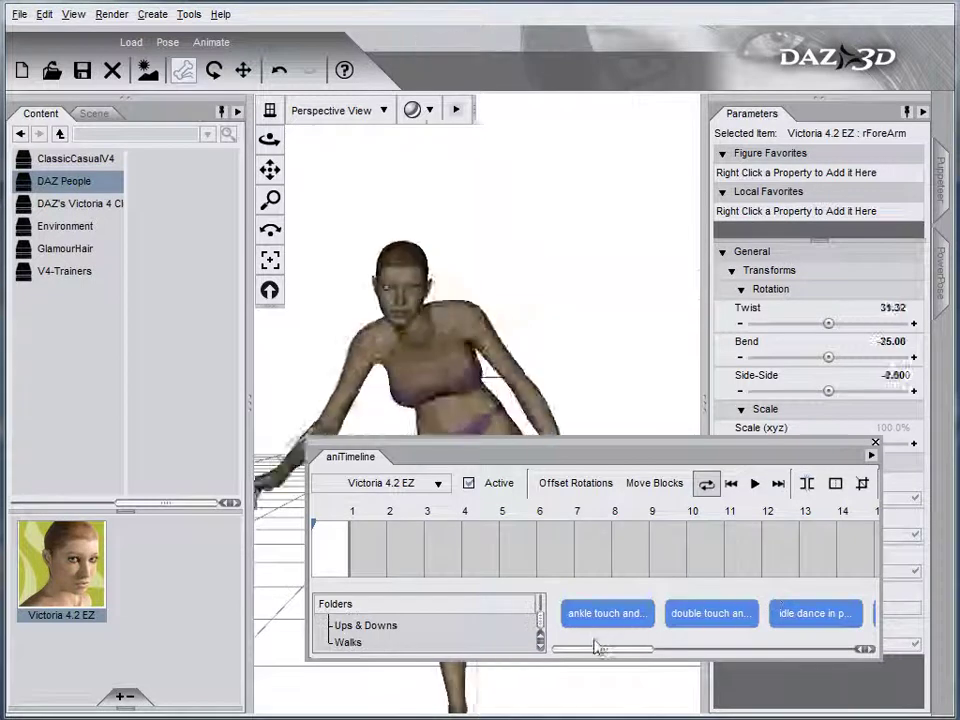
{"action": "left_click_drag", "start_coordinate": [596, 650], "coordinate": [557, 654]}
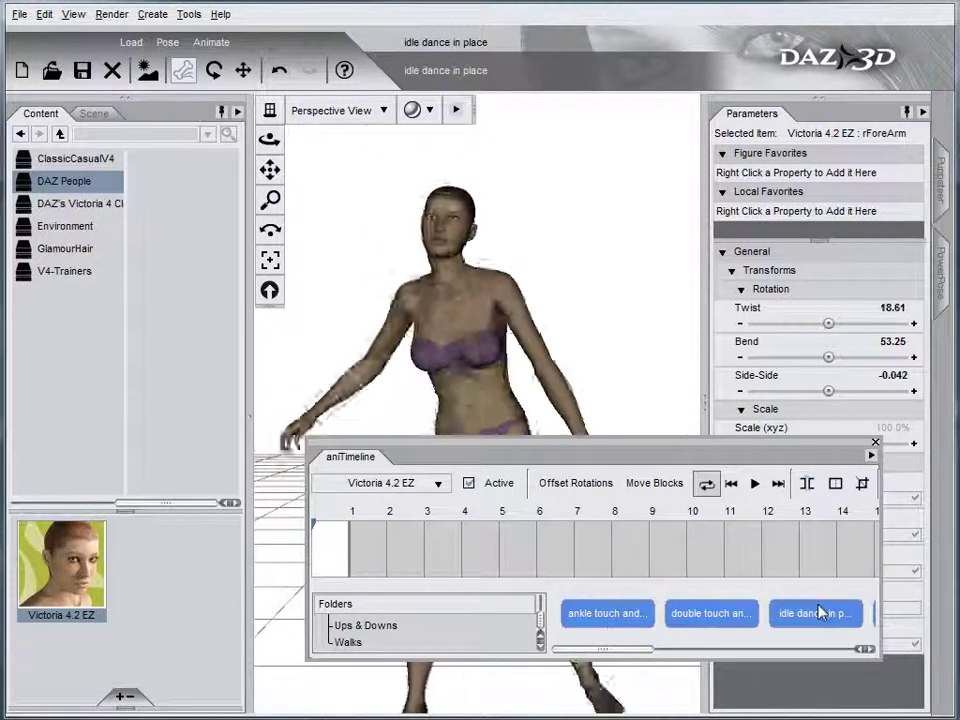
{"action": "left_click_drag", "start_coordinate": [820, 612], "coordinate": [404, 550]}
{"action": "left_click_drag", "start_coordinate": [630, 650], "coordinate": [707, 652]}
{"action": "left_click_drag", "start_coordinate": [789, 617], "coordinate": [452, 548]}
{"action": "left_click_drag", "start_coordinate": [688, 652], "coordinate": [512, 548]}
Add spin and roll and point blocks from frame 7 onward, then dock the timeline under Parameters.
{"action": "left_click_drag", "start_coordinate": [745, 650], "coordinate": [802, 652]}
{"action": "left_click_drag", "start_coordinate": [731, 613], "coordinate": [666, 548]}
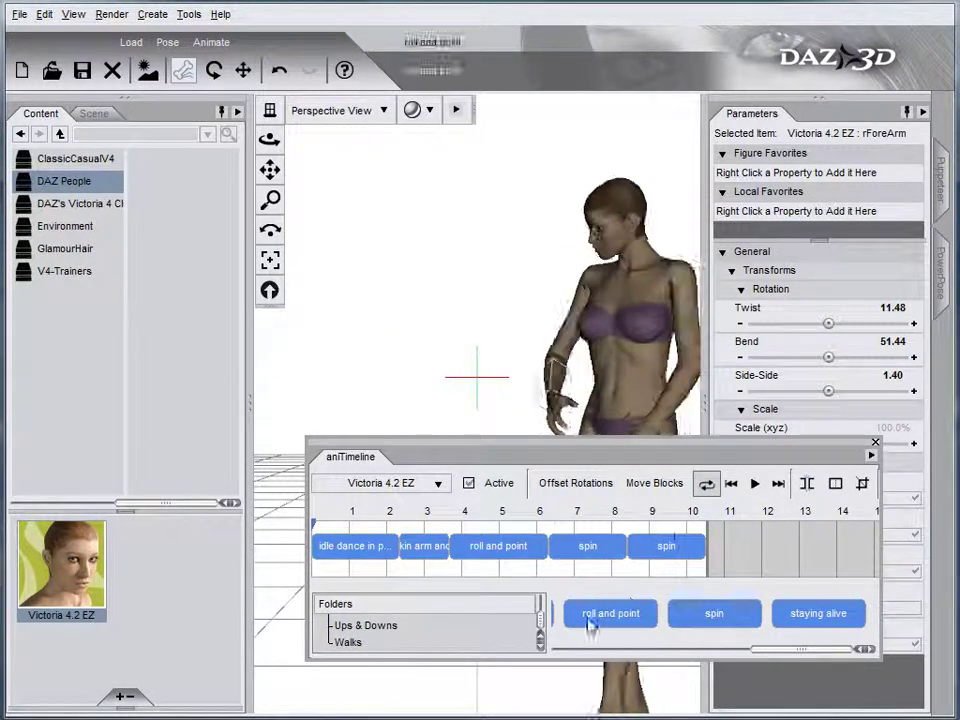
{"action": "left_click_drag", "start_coordinate": [589, 624], "coordinate": [765, 549]}
{"action": "left_click_drag", "start_coordinate": [714, 613], "coordinate": [606, 579]}
{"action": "left_click_drag", "start_coordinate": [696, 455], "coordinate": [815, 597]}
{"action": "left_click", "coordinate": [837, 531]}
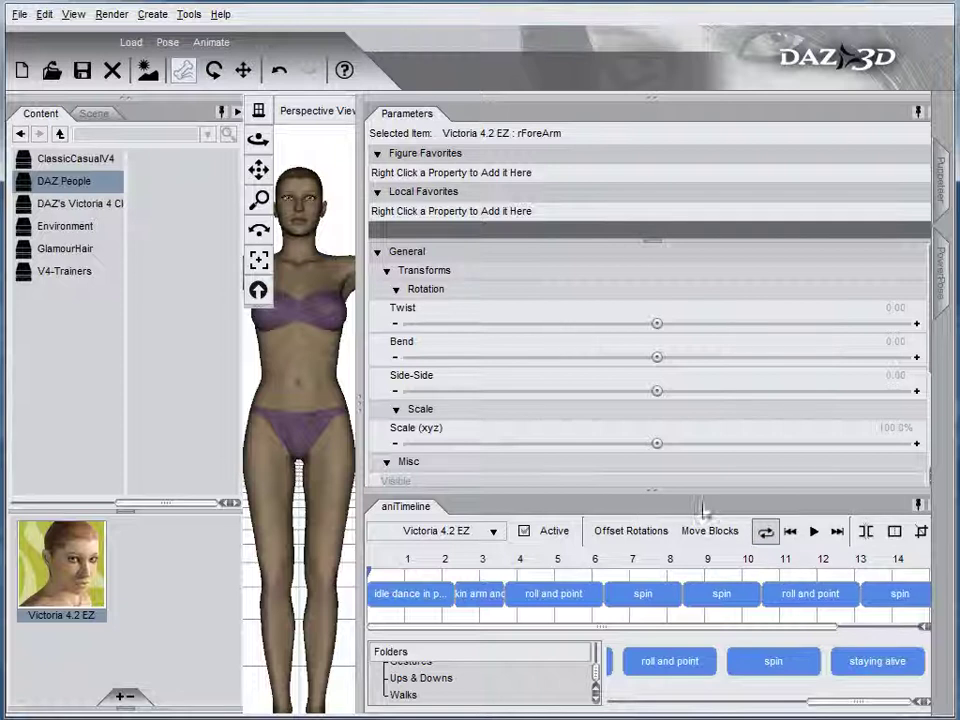
{"action": "left_click", "coordinate": [790, 531]}
{"action": "left_click", "coordinate": [814, 531]}
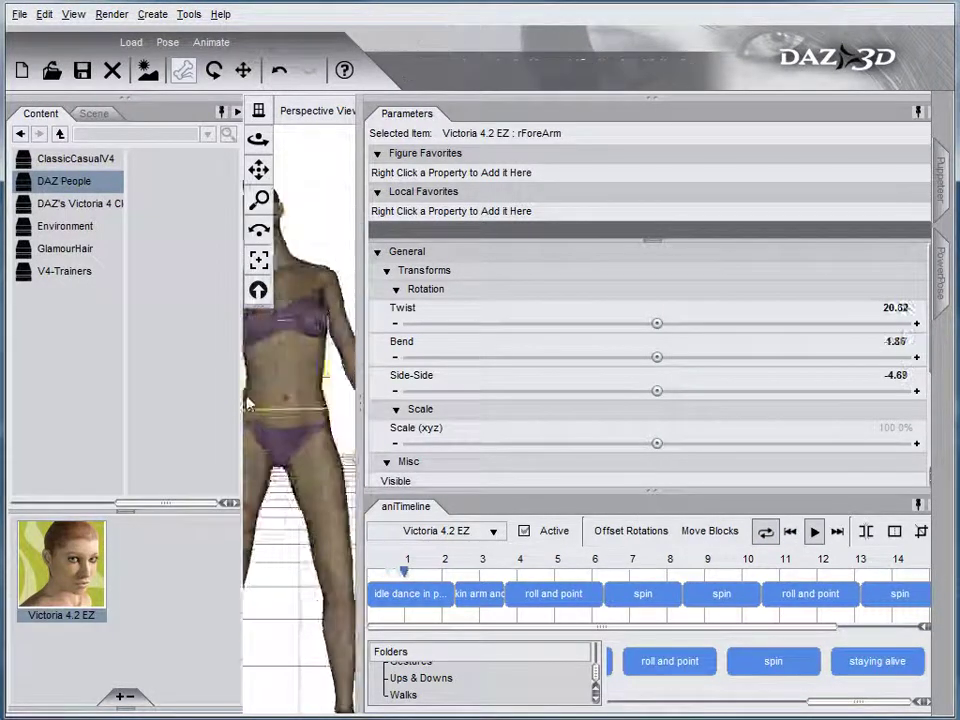
{"action": "left_click_drag", "start_coordinate": [356, 388], "coordinate": [520, 400]}
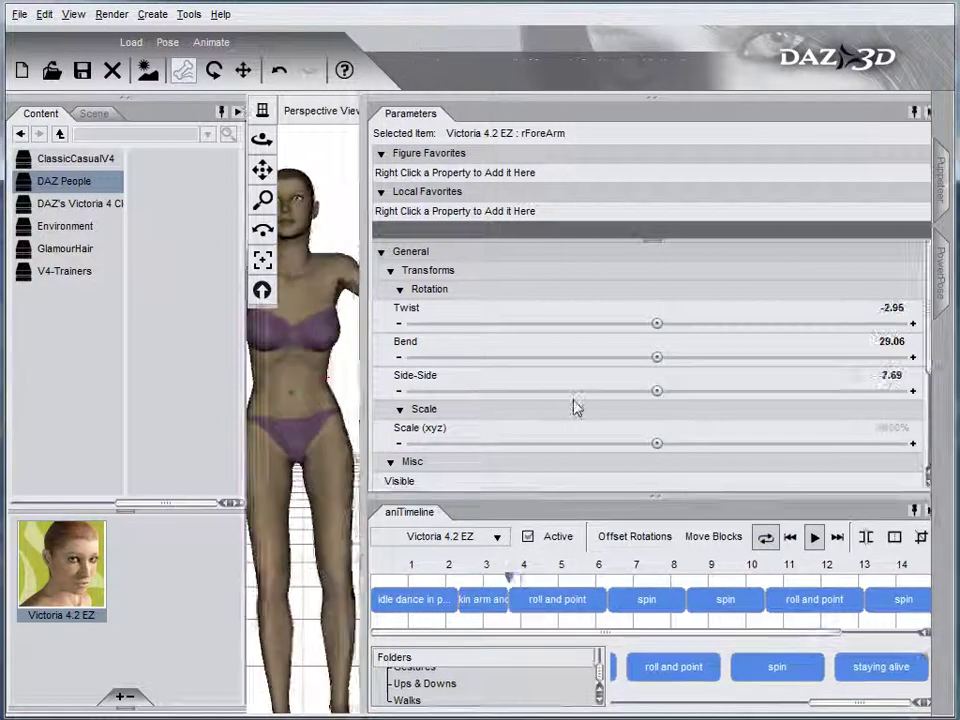
{"action": "left_click", "coordinate": [366, 407]}
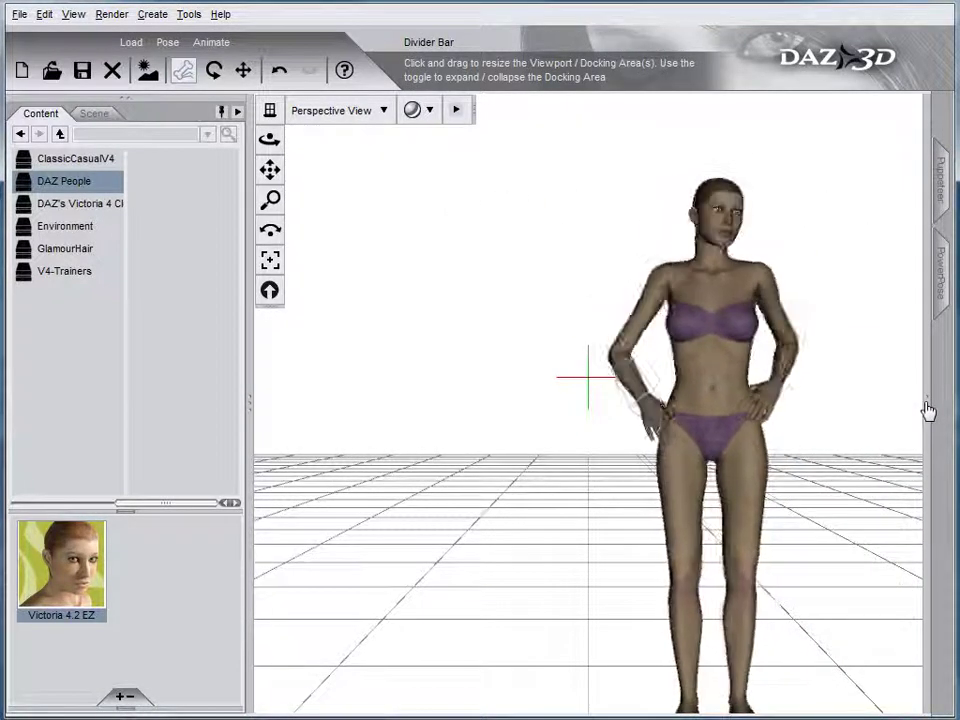
{"action": "left_click", "coordinate": [928, 410]}
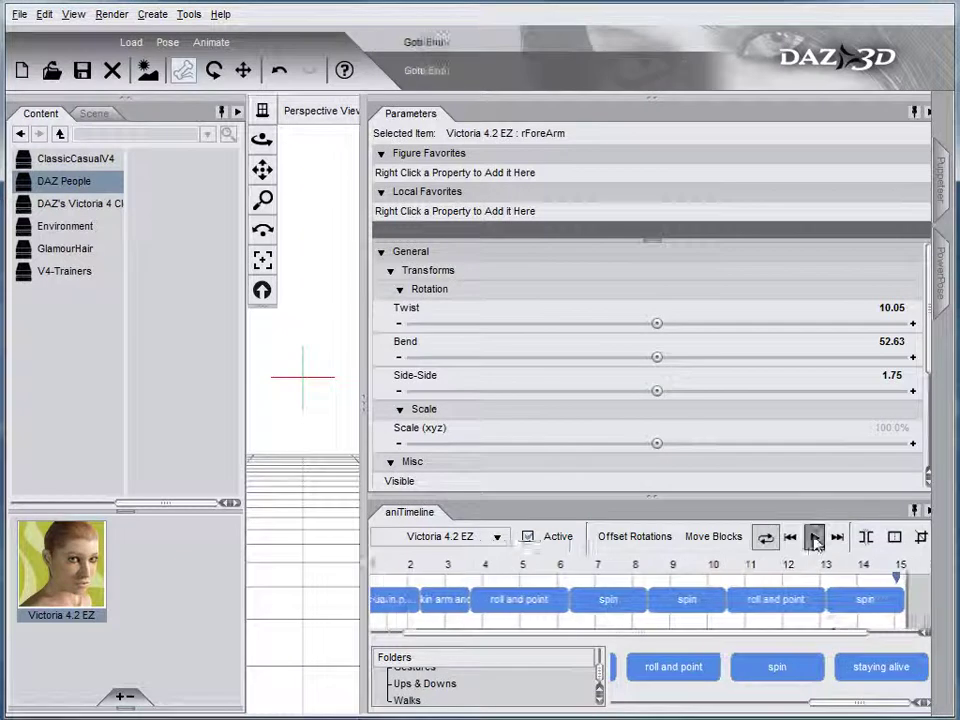
{"action": "left_click", "coordinate": [816, 539]}
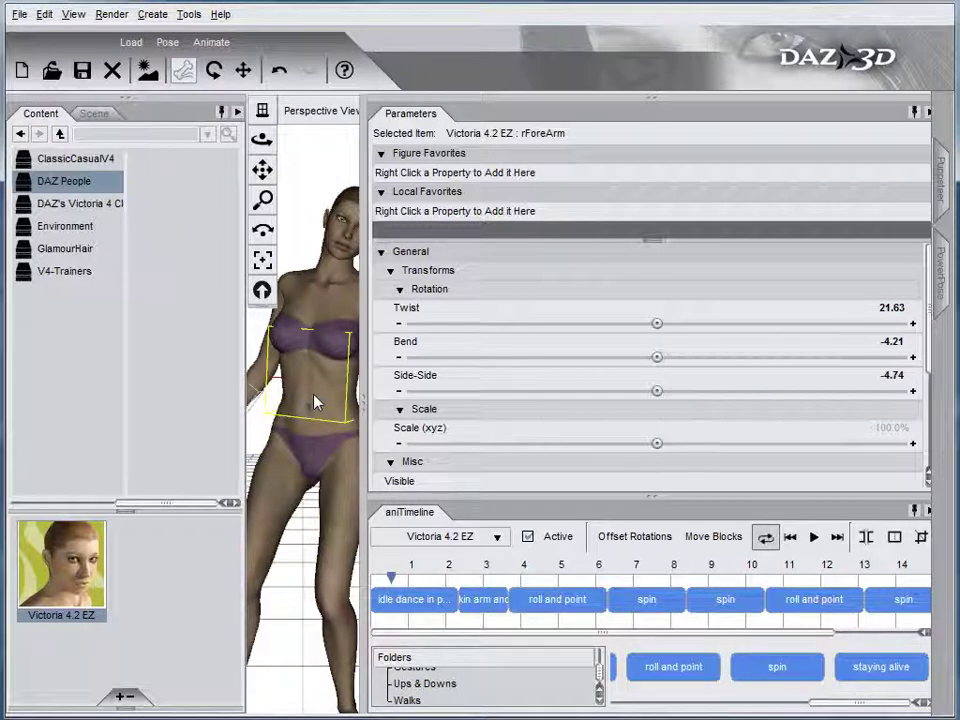
Export the scene as a COLLADA (*.dae) file named viki in the tutorials folder.
{"action": "left_click", "coordinate": [12, 13]}
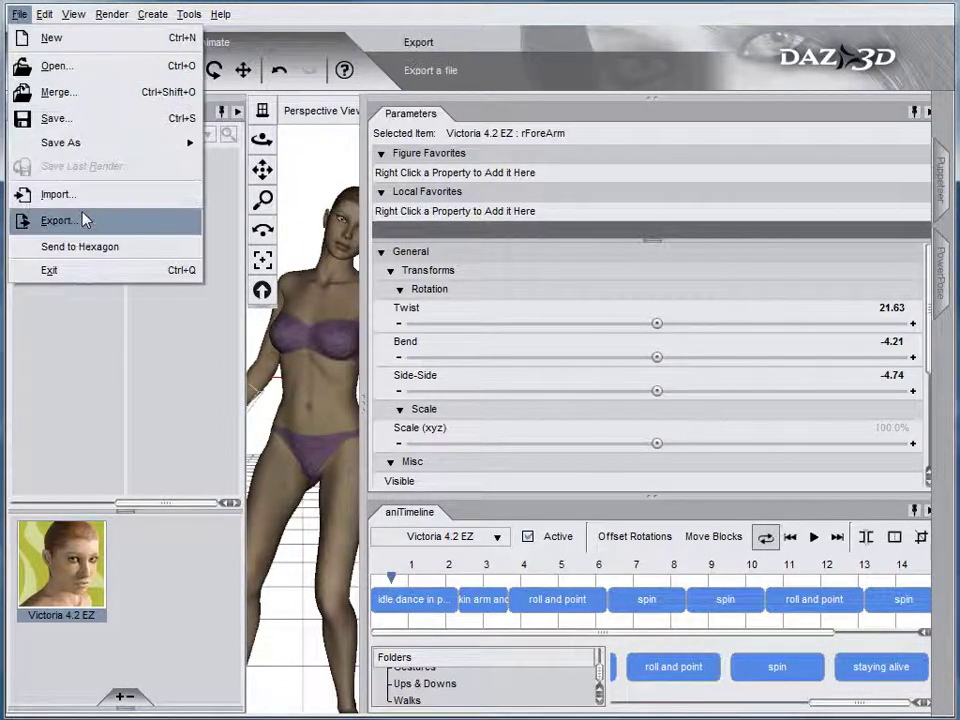
{"action": "left_click", "coordinate": [86, 219]}
{"action": "left_click", "coordinate": [690, 444]}
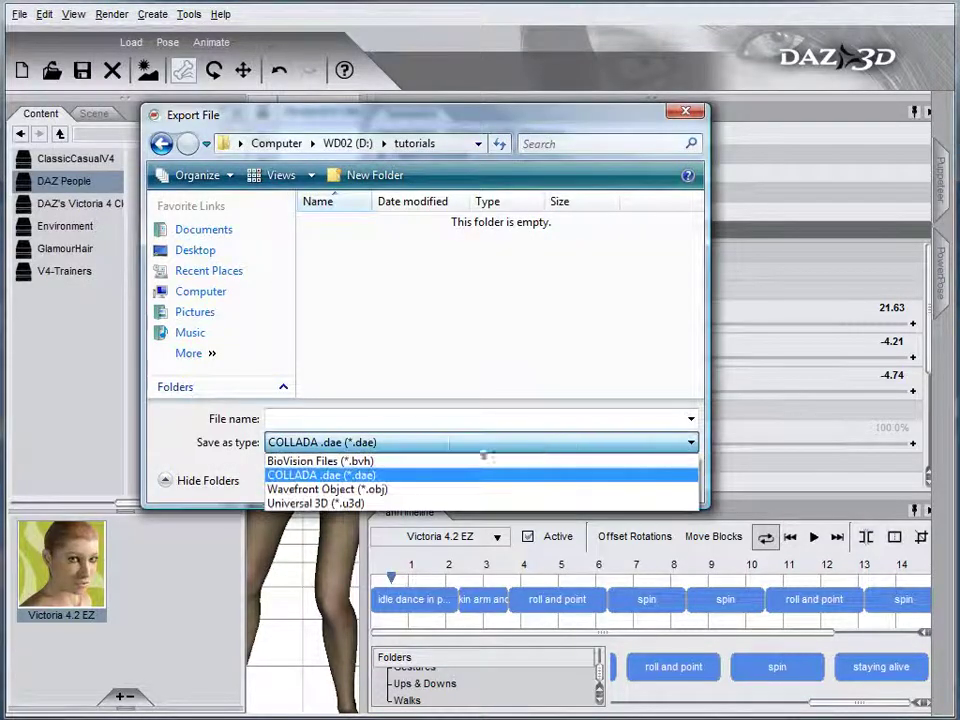
{"action": "left_click", "coordinate": [380, 480]}
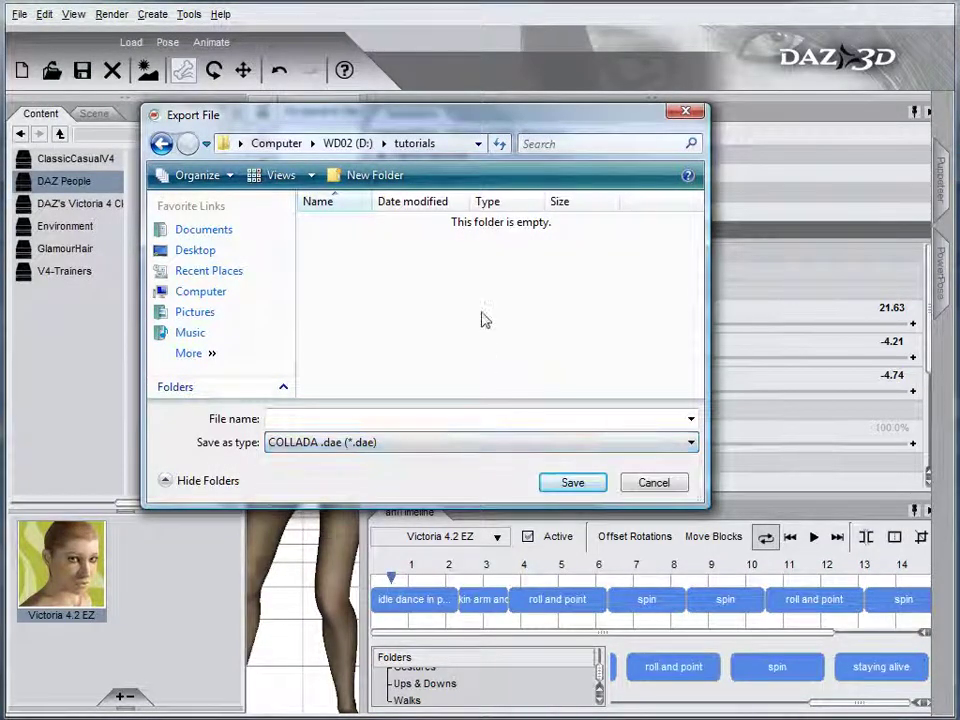
{"action": "left_click", "coordinate": [484, 444]}
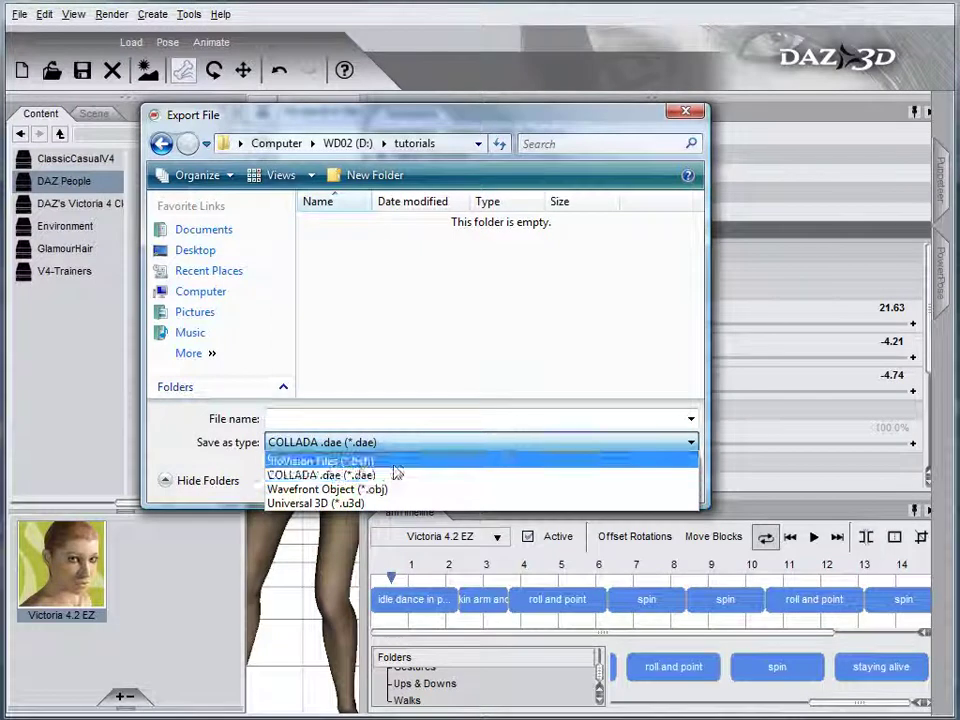
{"action": "left_click", "coordinate": [362, 477]}
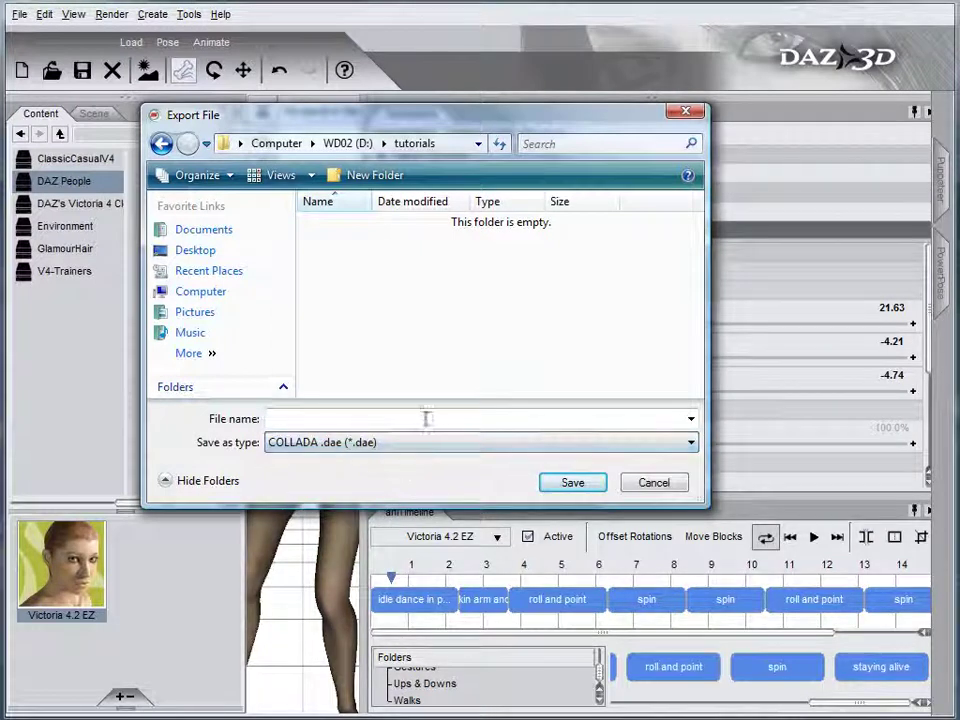
{"action": "left_click", "coordinate": [321, 419]}
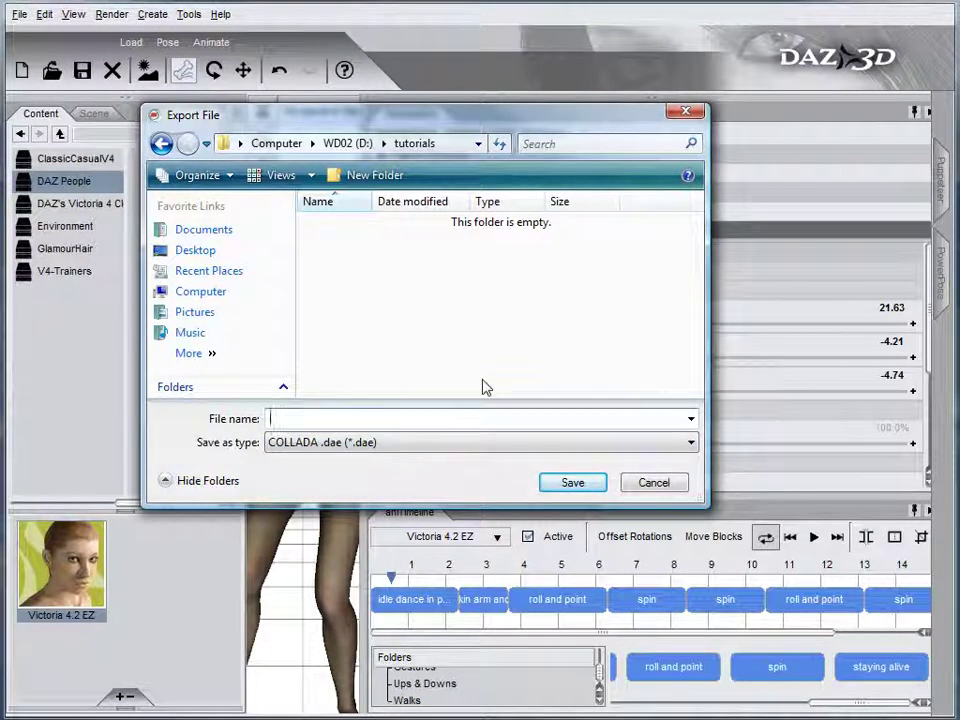
{"action": "type", "text": "viki"}
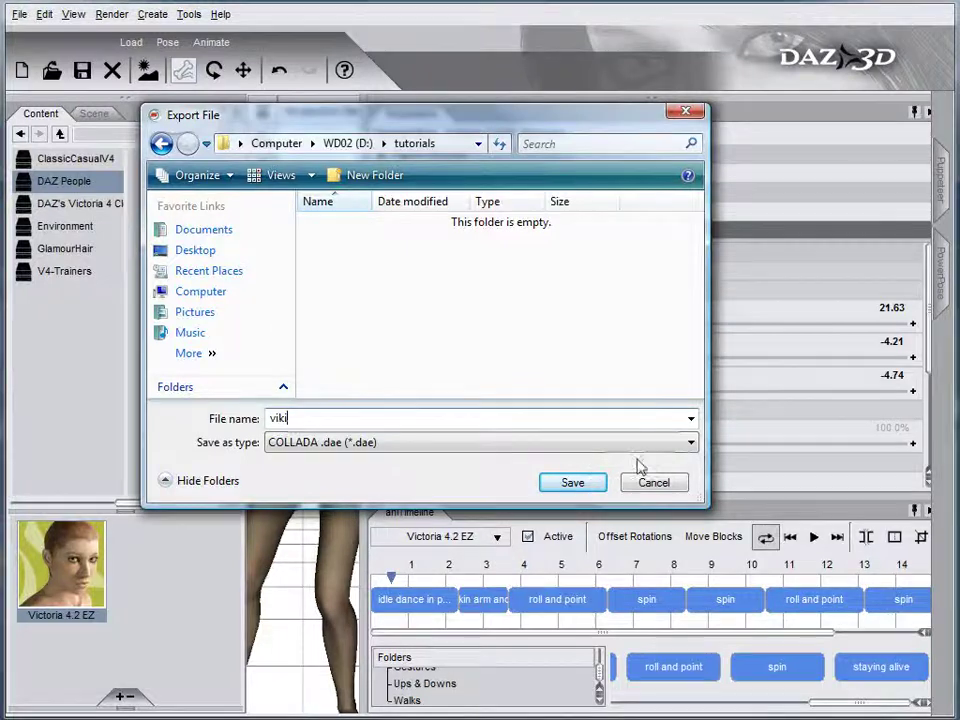
{"action": "left_click", "coordinate": [594, 481]}
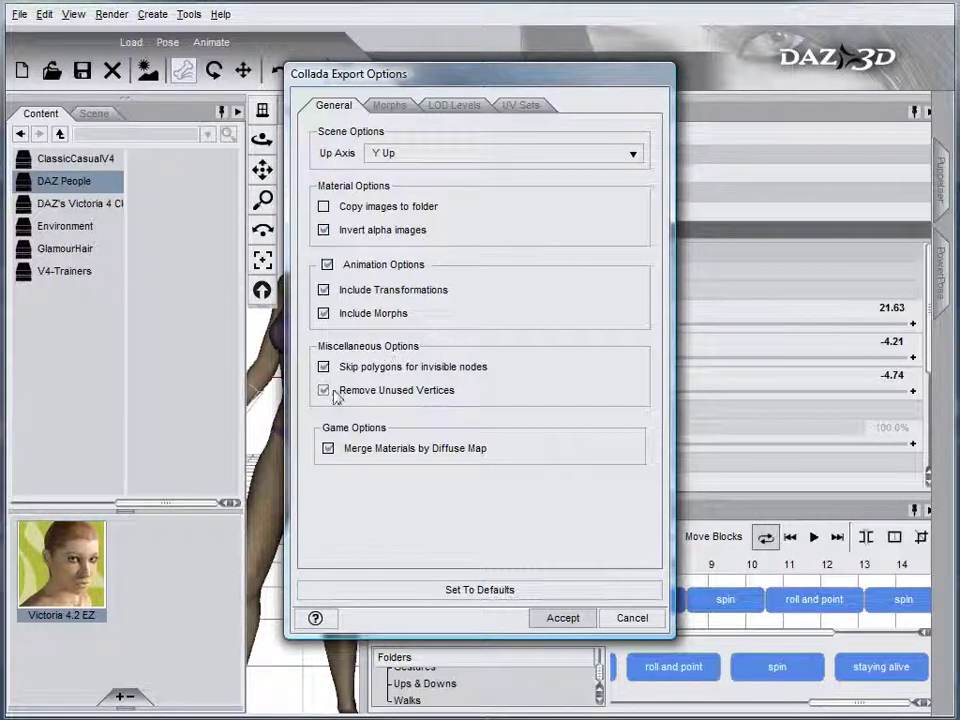
Review the Morphs, LOD Levels, UV Sets and General options and accept the defaults to write viki.dae.
{"action": "left_click", "coordinate": [390, 105]}
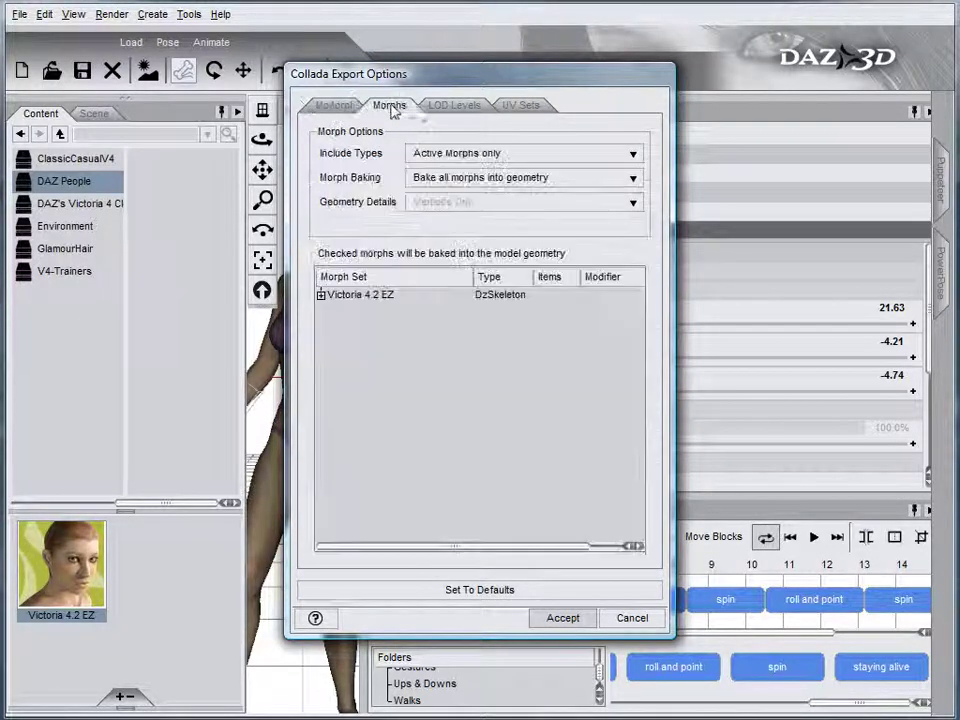
{"action": "left_click", "coordinate": [452, 107]}
{"action": "left_click", "coordinate": [516, 105]}
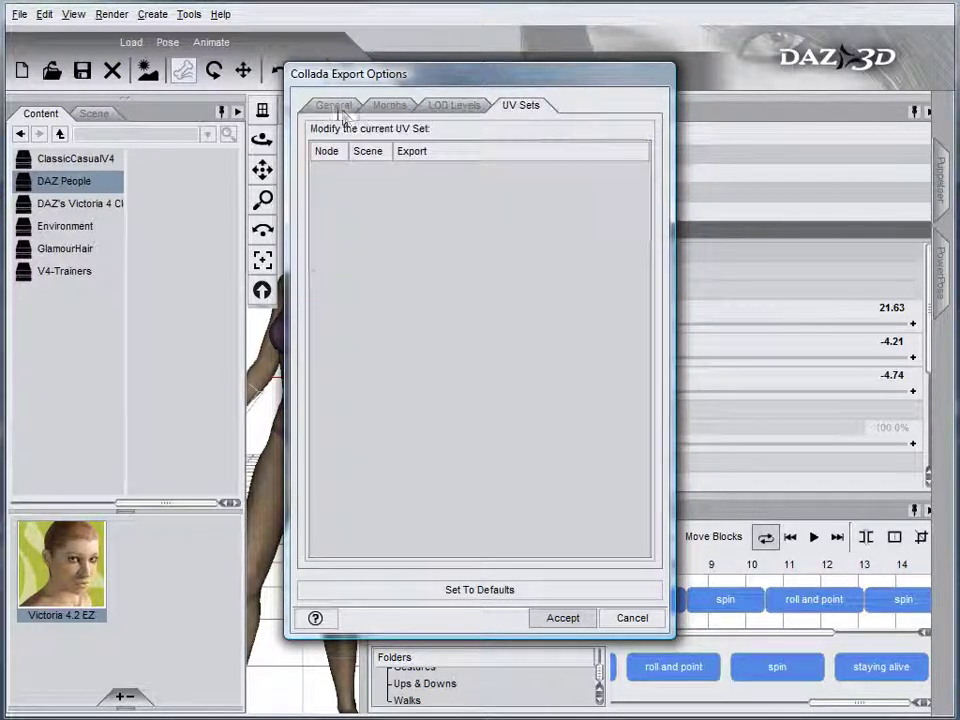
{"action": "left_click", "coordinate": [336, 106]}
{"action": "left_click", "coordinate": [563, 618]}
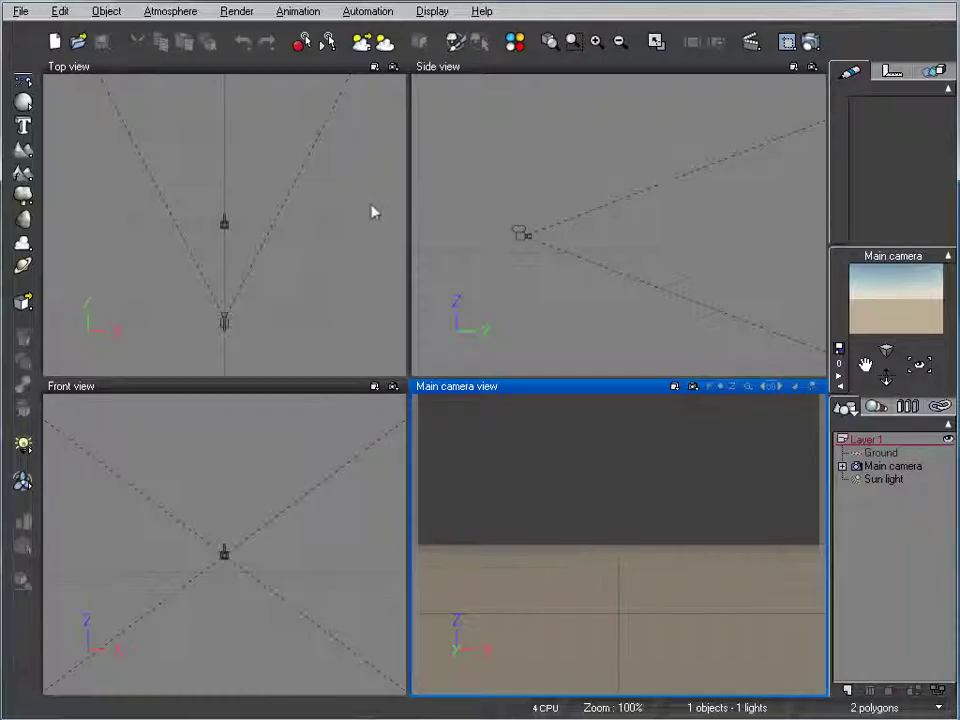
Import viki.dae from the tutorials folder with default import options.
{"action": "left_click", "coordinate": [20, 11]}
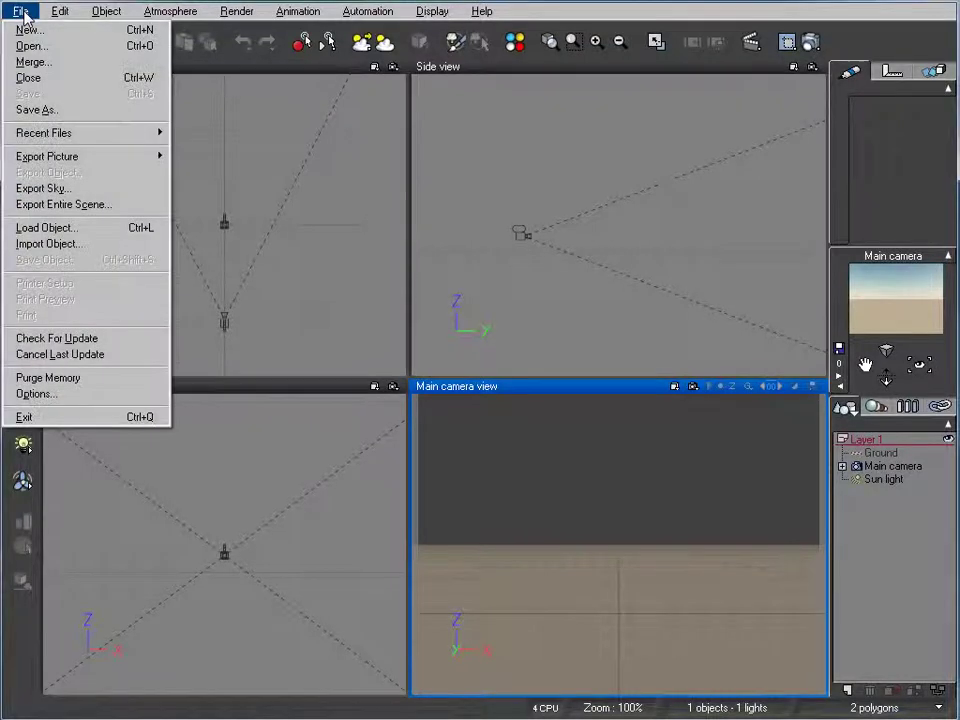
{"action": "left_click", "coordinate": [56, 244]}
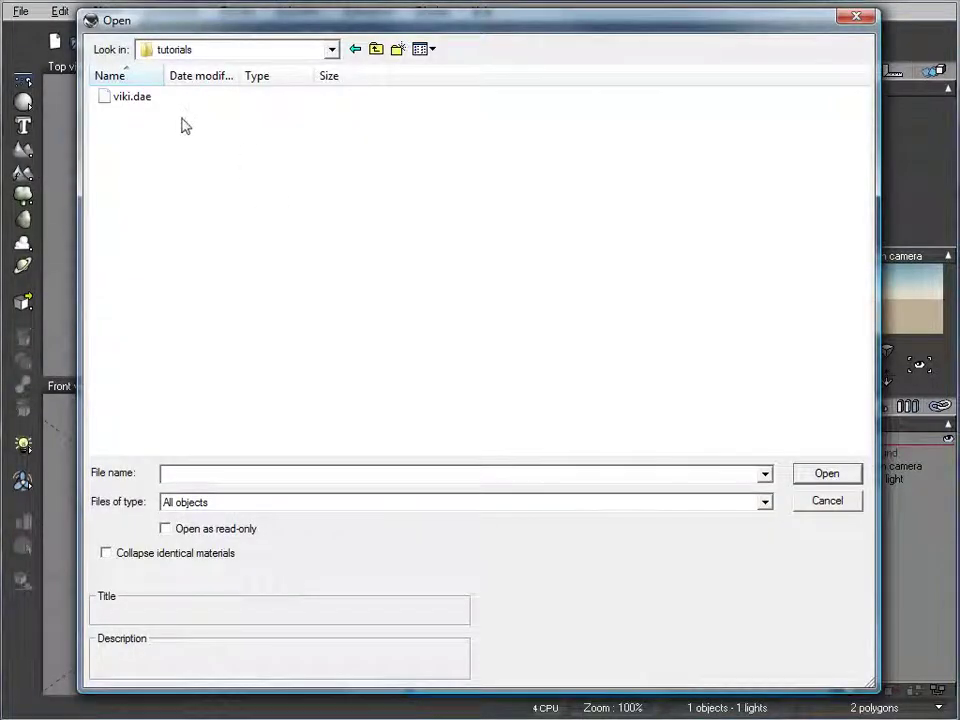
{"action": "left_click", "coordinate": [128, 100]}
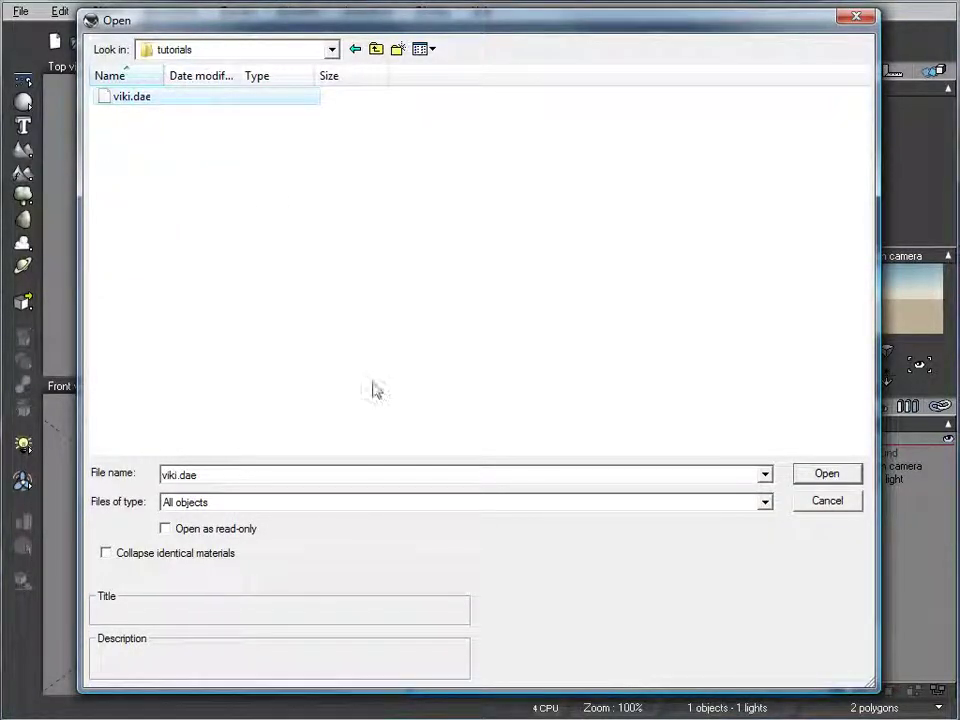
{"action": "left_click", "coordinate": [827, 475]}
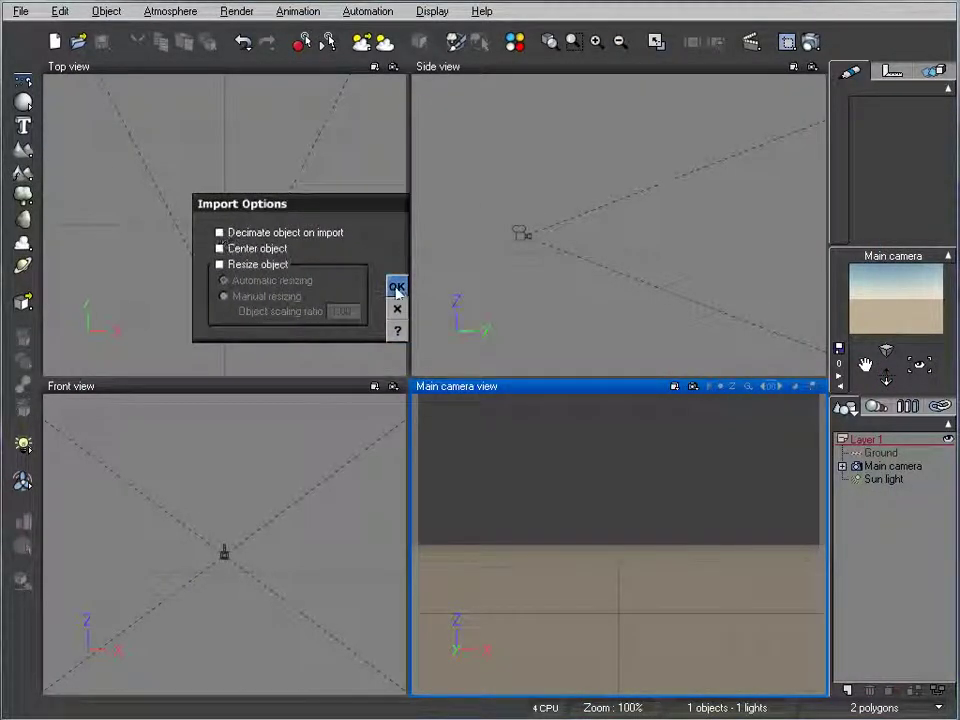
{"action": "left_click", "coordinate": [396, 287]}
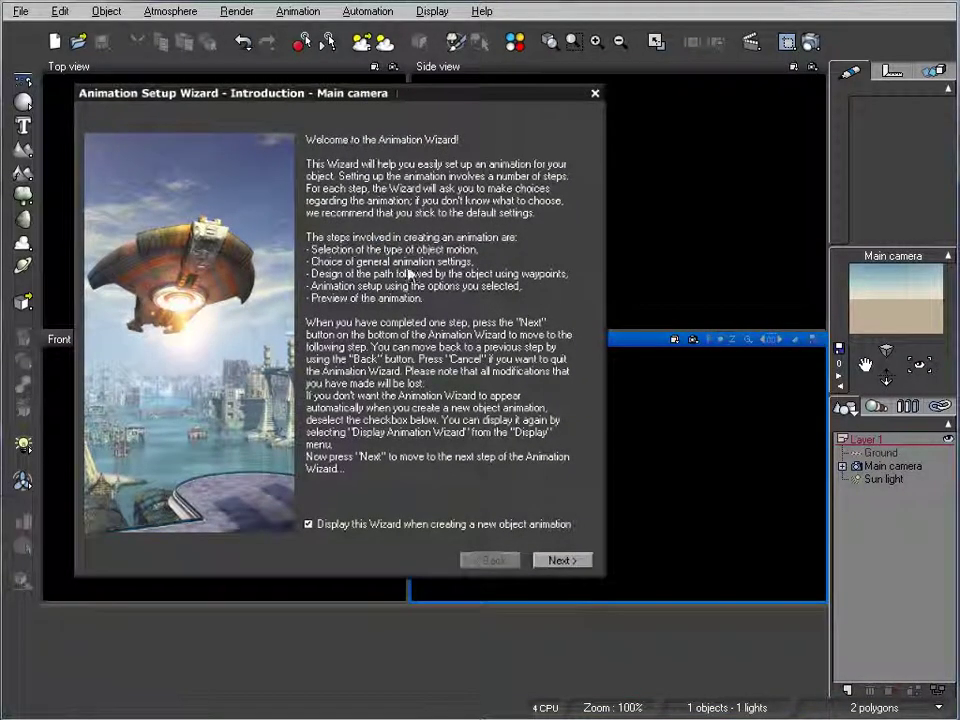
Close the Animation Wizard and scale the Viki figure down in the side view.
{"action": "left_click", "coordinate": [593, 94]}
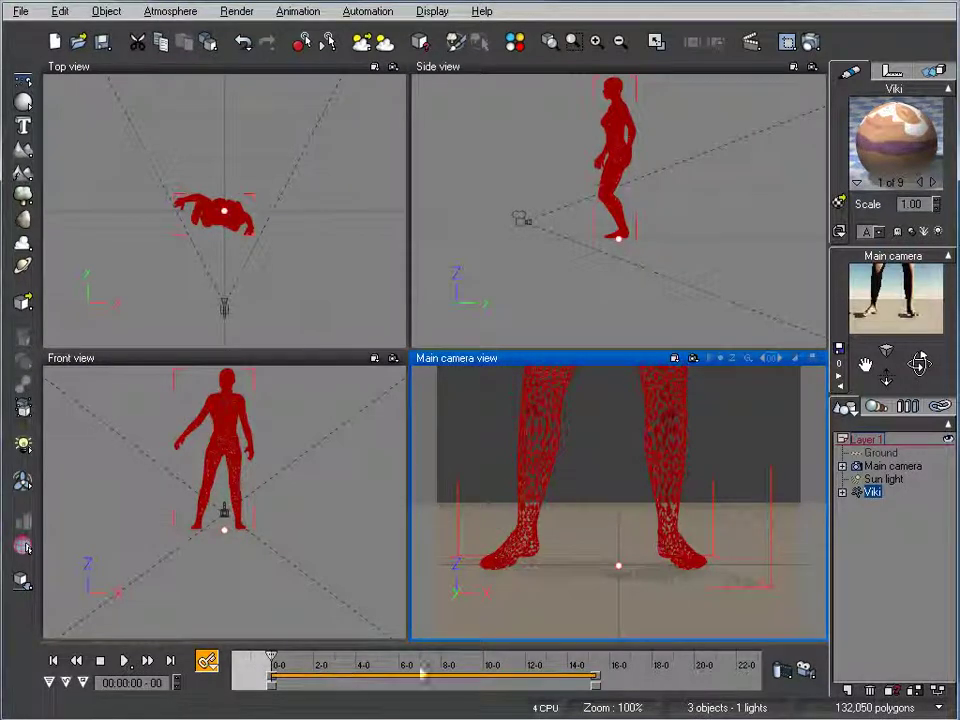
{"action": "left_click", "coordinate": [648, 278]}
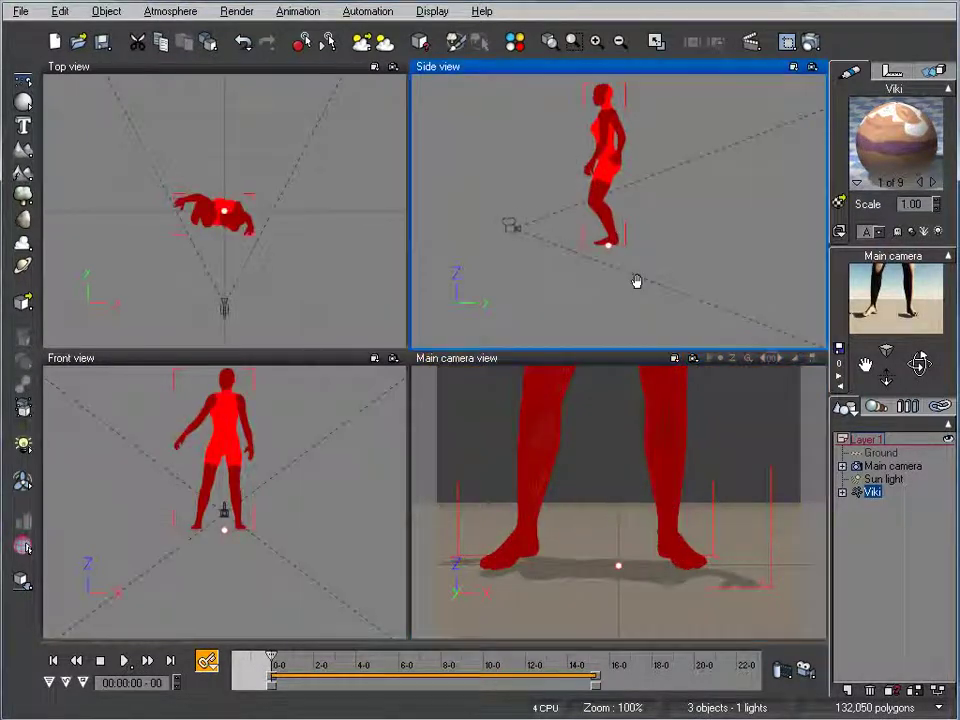
{"action": "left_click_drag", "start_coordinate": [623, 88], "coordinate": [607, 203]}
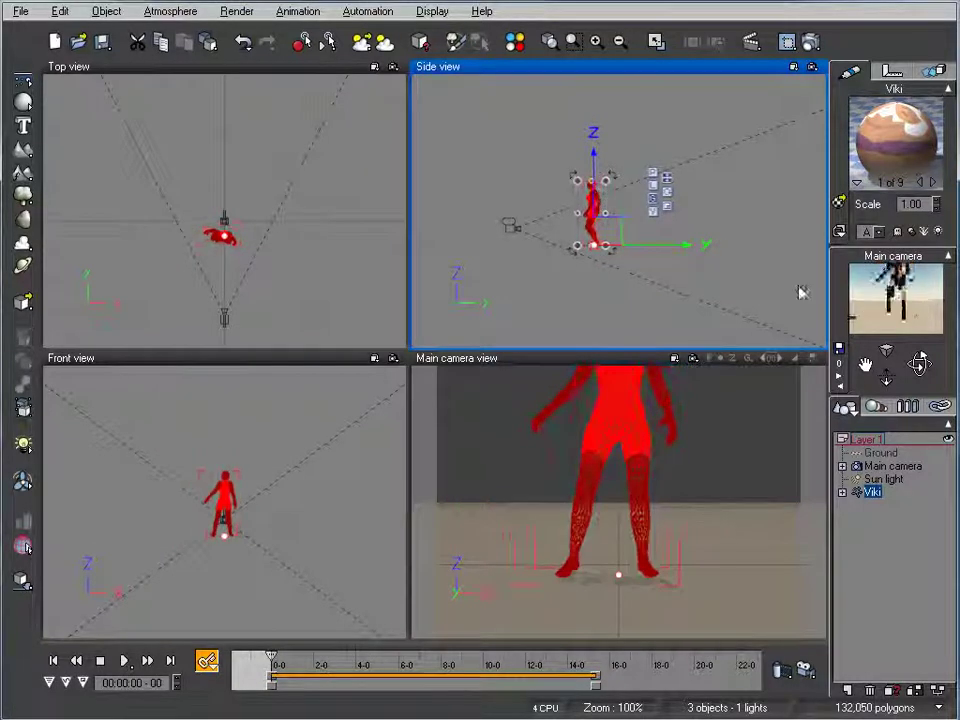
Lower the Main camera to 1.5m to frame Viki fully, then play the dance animation.
{"action": "left_click", "coordinate": [893, 466]}
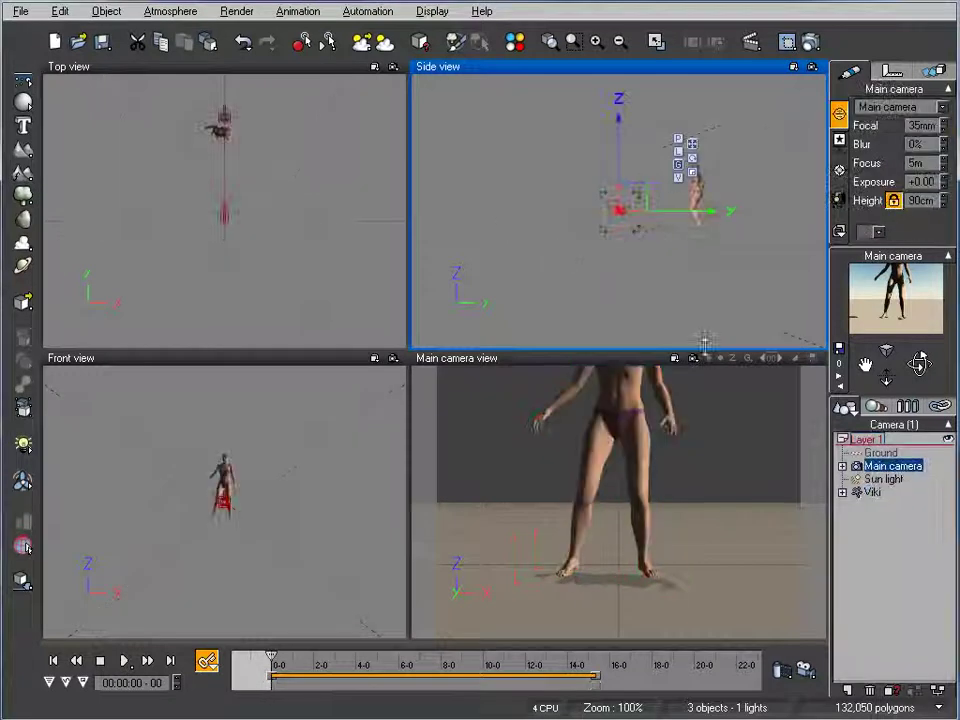
{"action": "left_click_drag", "start_coordinate": [609, 180], "coordinate": [588, 190]}
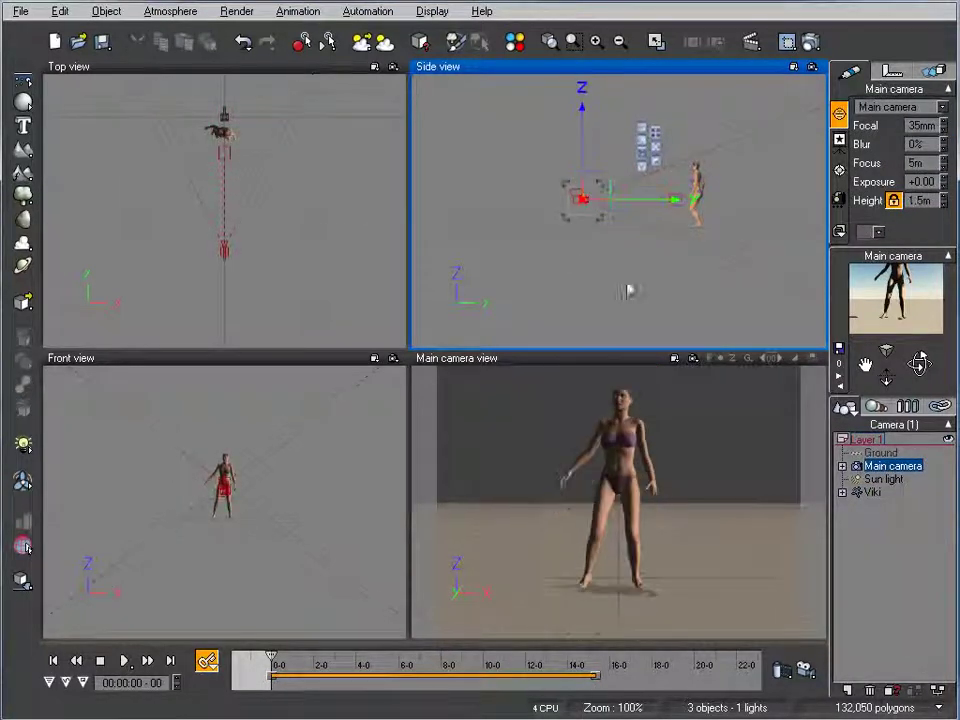
{"action": "left_click", "coordinate": [619, 370]}
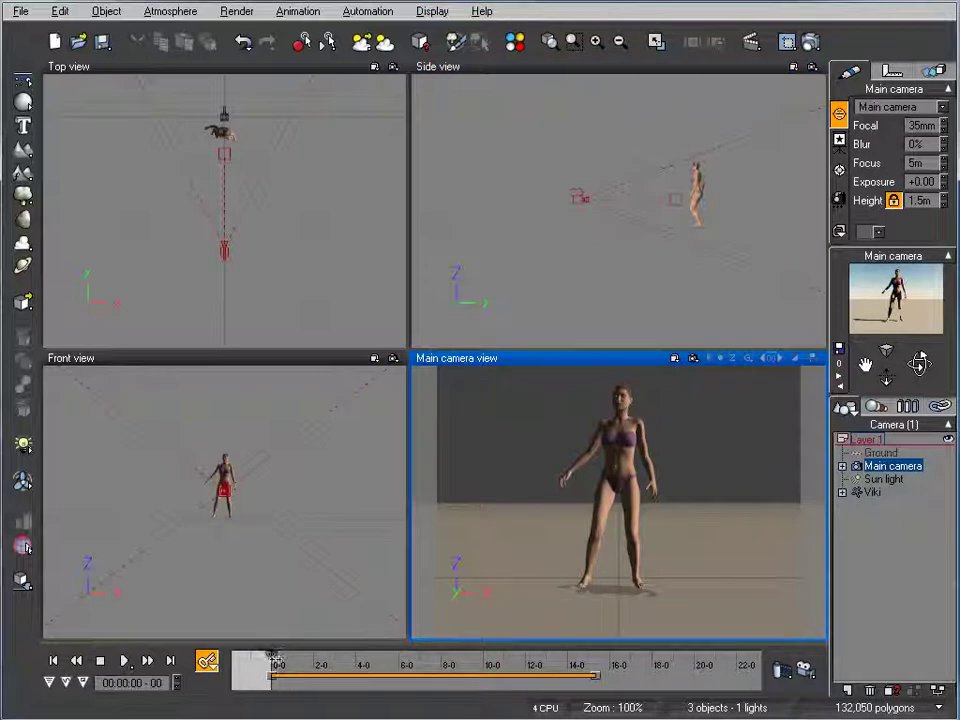
{"action": "left_click_drag", "start_coordinate": [316, 657], "coordinate": [341, 657]}
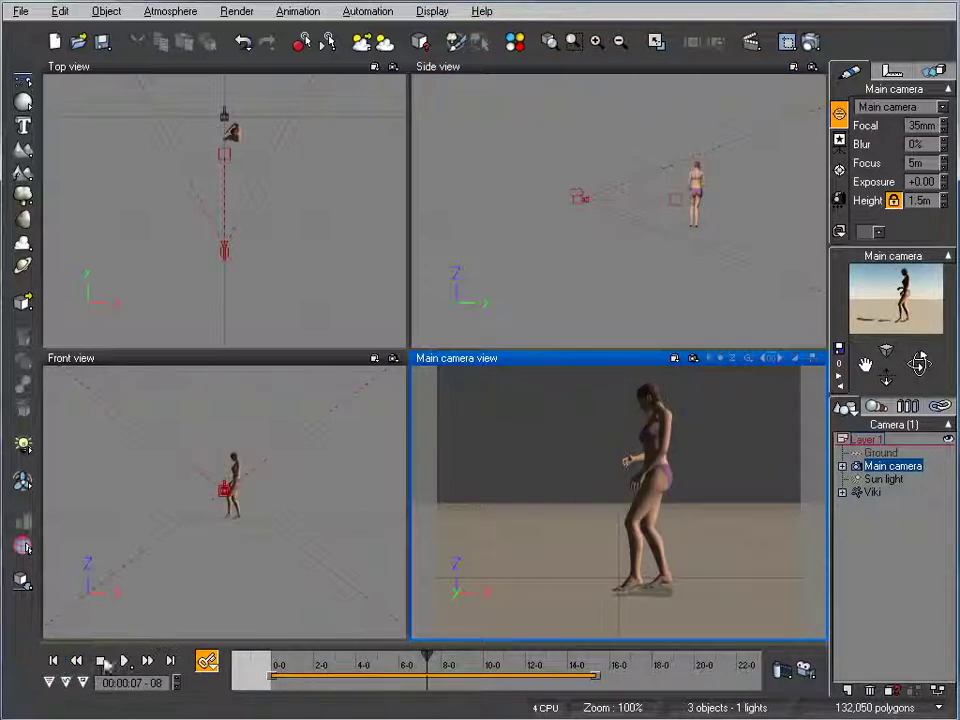
{"action": "left_click", "coordinate": [124, 661]}
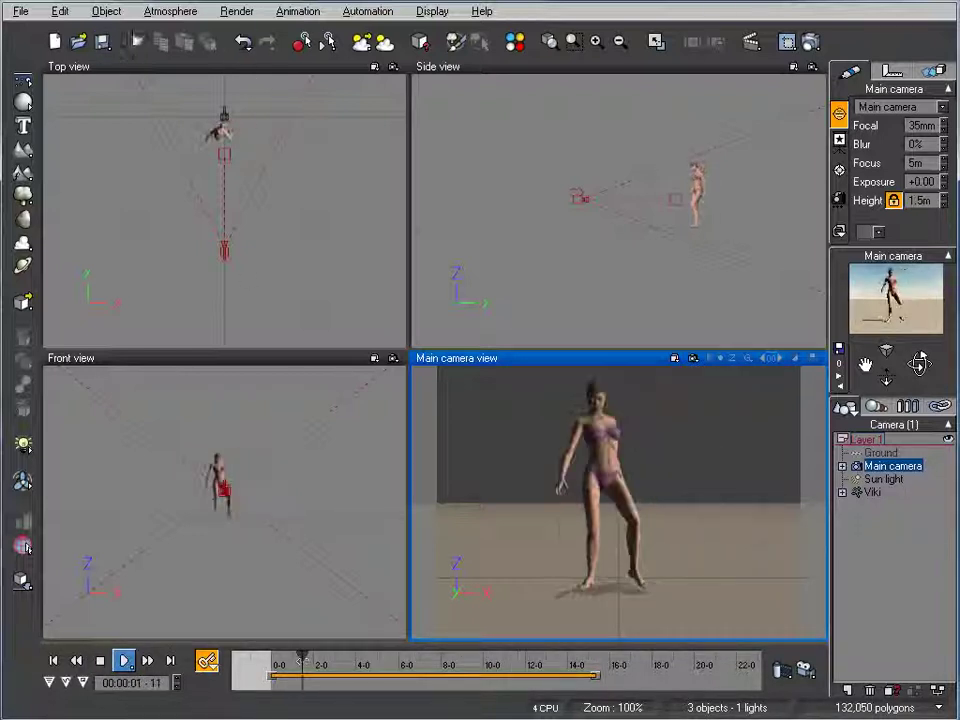
Load the EnglishSummer atmosphere into the scene.
{"action": "left_click", "coordinate": [170, 11]}
{"action": "left_click", "coordinate": [190, 30]}
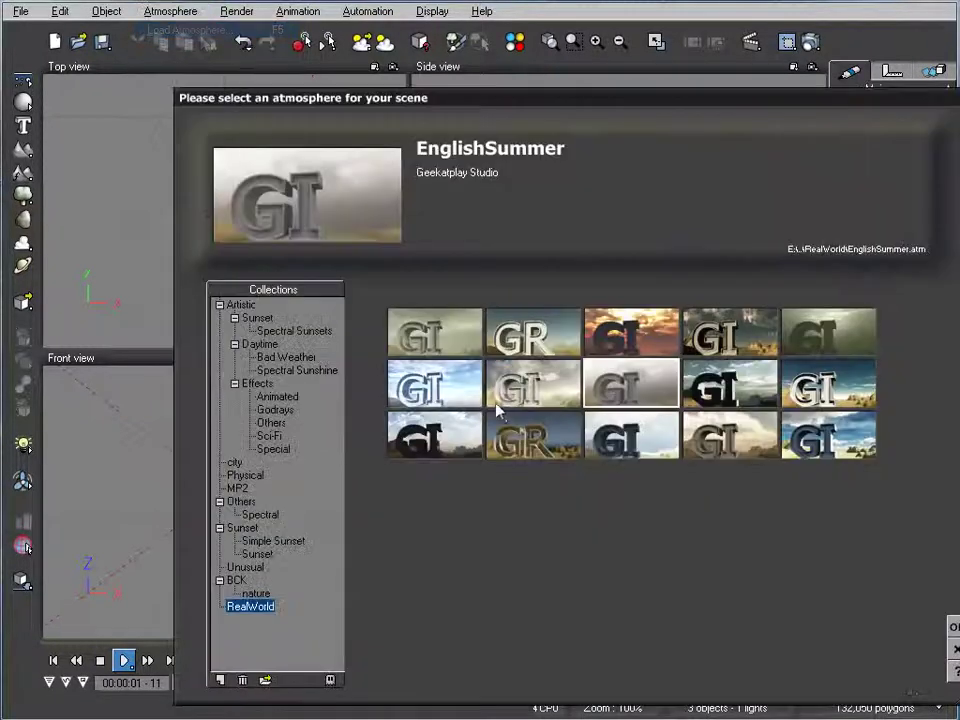
{"action": "left_click", "coordinate": [951, 627]}
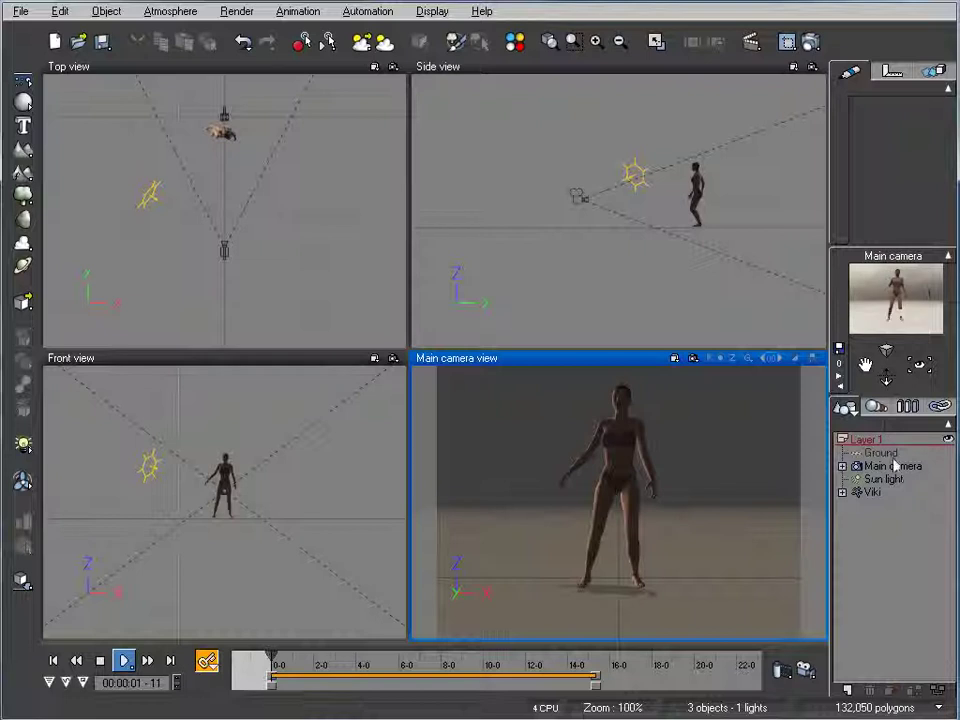
Move the Main camera closer to Viki in the Side and Top views, ending at 2.25m height.
{"action": "left_click", "coordinate": [891, 465]}
{"action": "left_click_drag", "start_coordinate": [615, 215], "coordinate": [618, 188]}
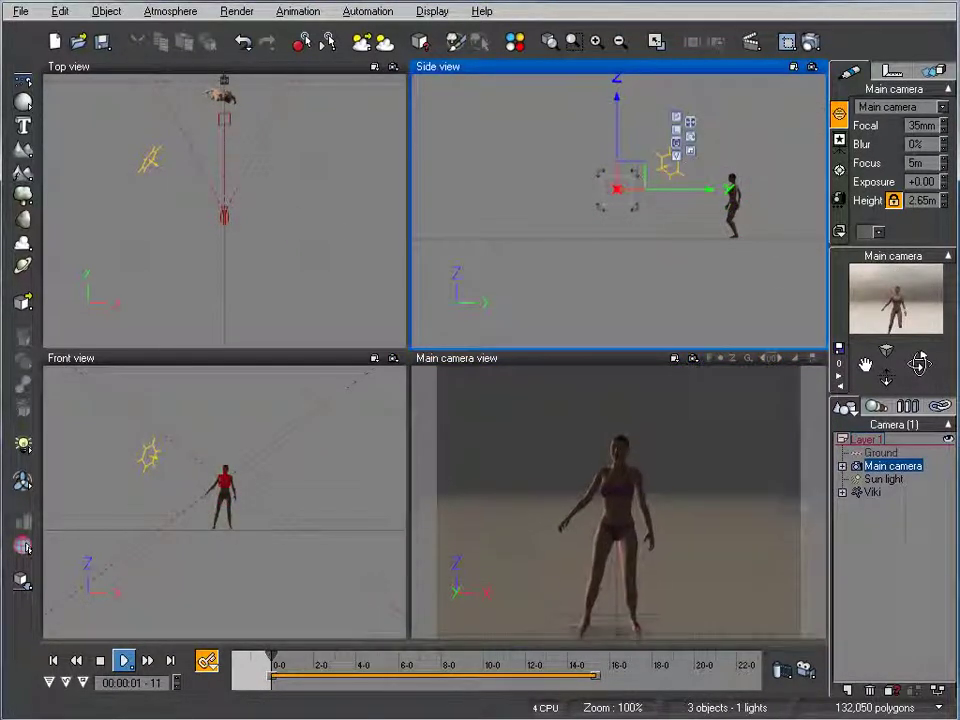
{"action": "left_click", "coordinate": [339, 251]}
{"action": "right_click_drag", "start_coordinate": [339, 251], "coordinate": [369, 270]}
{"action": "left_click_drag", "start_coordinate": [369, 270], "coordinate": [303, 283]}
{"action": "left_click_drag", "start_coordinate": [566, 187], "coordinate": [567, 196]}
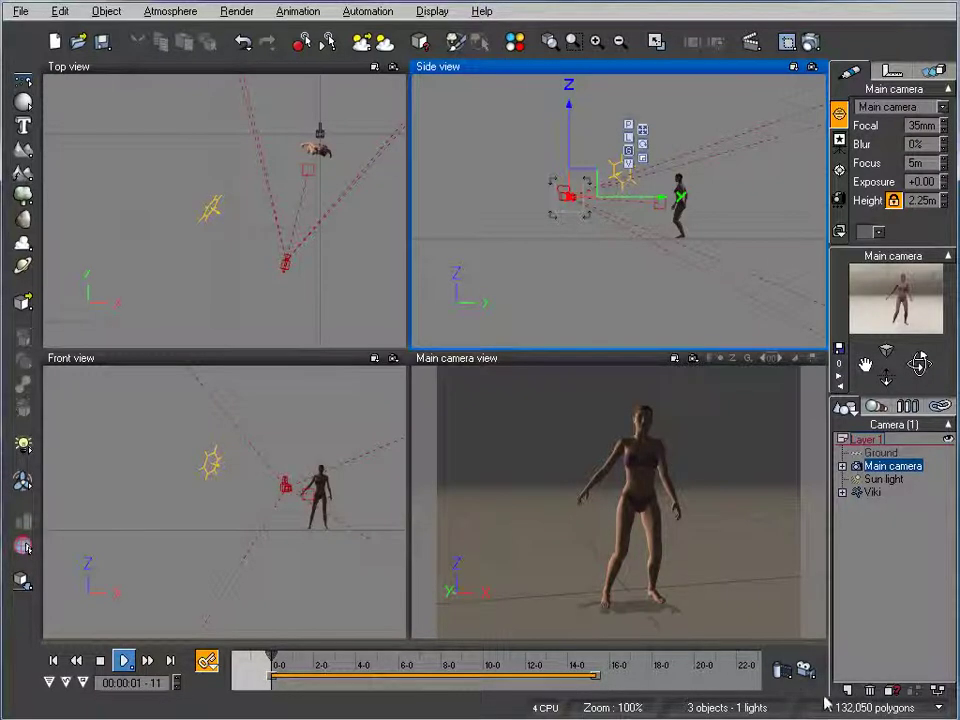
Set the animation render quality to Broadcast (640x480, 24 fps) and move the dialog aside.
{"action": "left_click", "coordinate": [806, 670]}
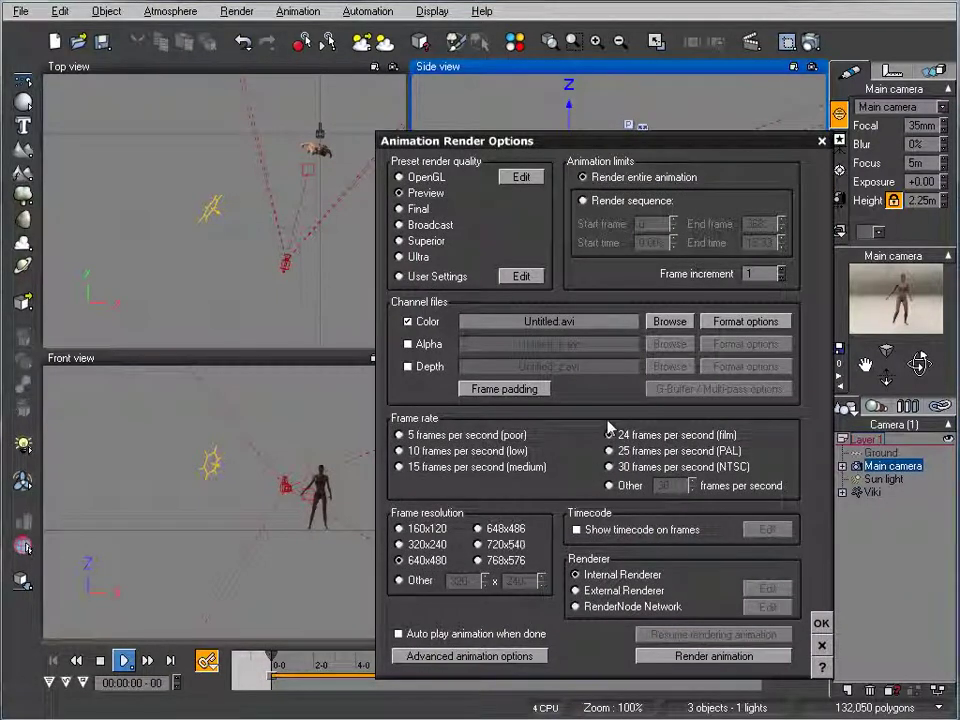
{"action": "left_click", "coordinate": [414, 228]}
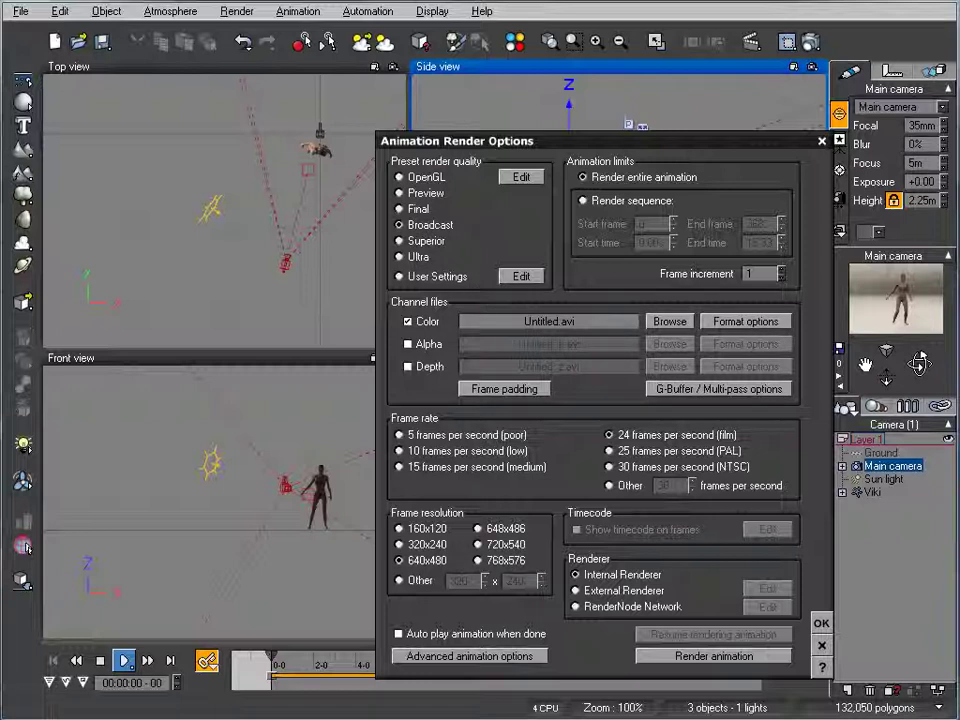
{"action": "left_click_drag", "start_coordinate": [713, 146], "coordinate": [618, 61]}
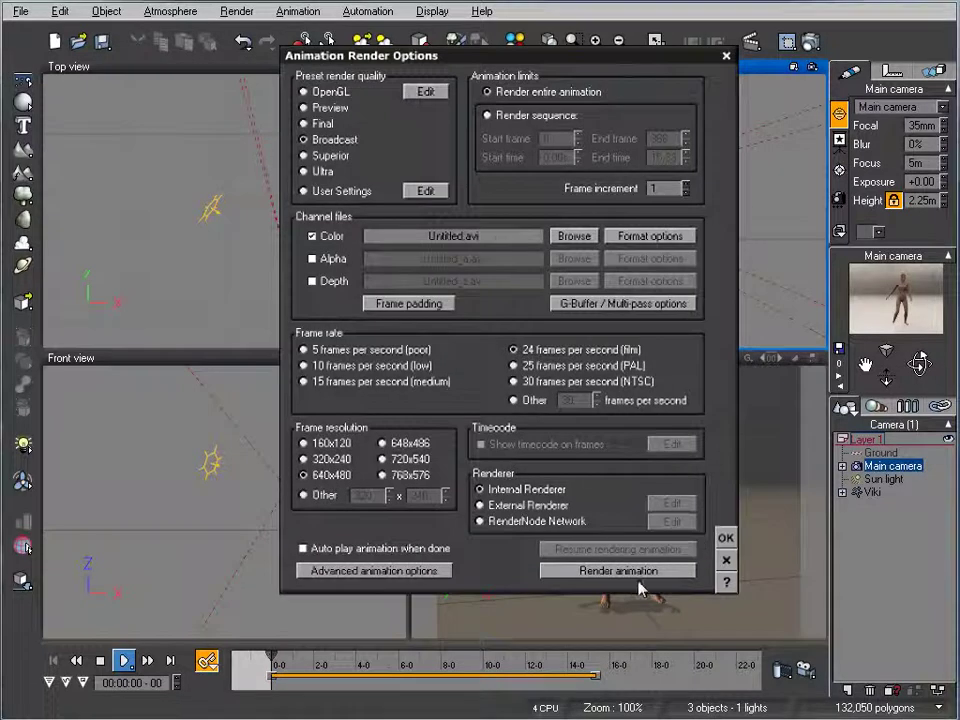